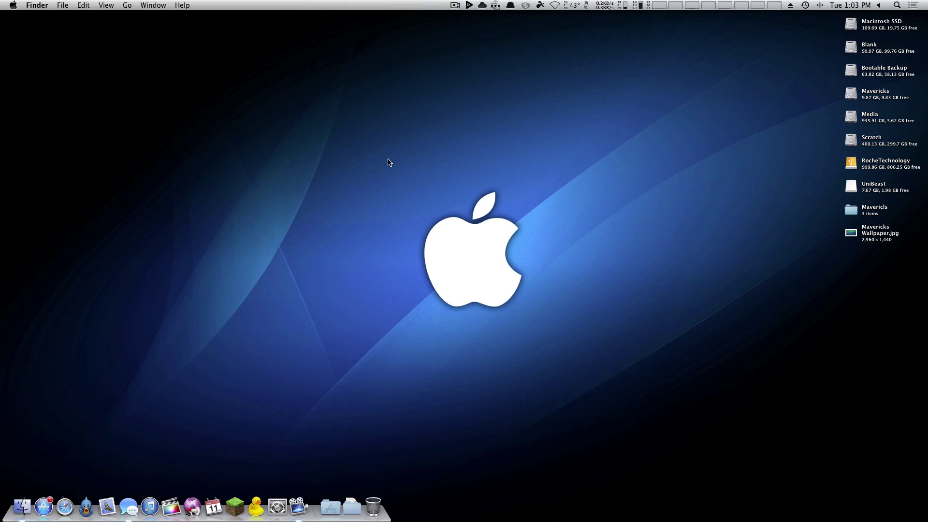
# Open the Mavericls folder and review OS X Mavericks 10.9 DP1_1.dmg and Essential DP1.zip.
pyautogui.doubleClick(854, 209)
pyautogui.moveTo(524, 137); pyautogui.dragTo(432, 96)
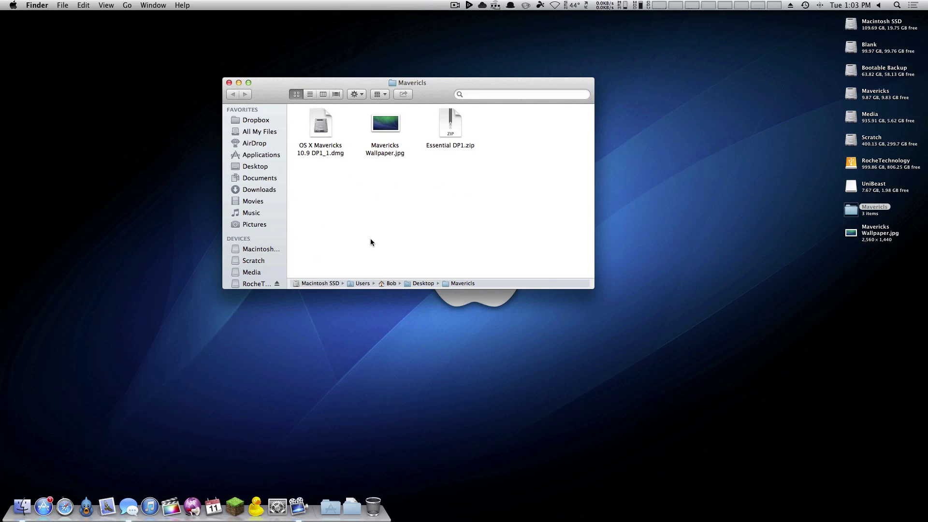
pyautogui.click(319, 128)
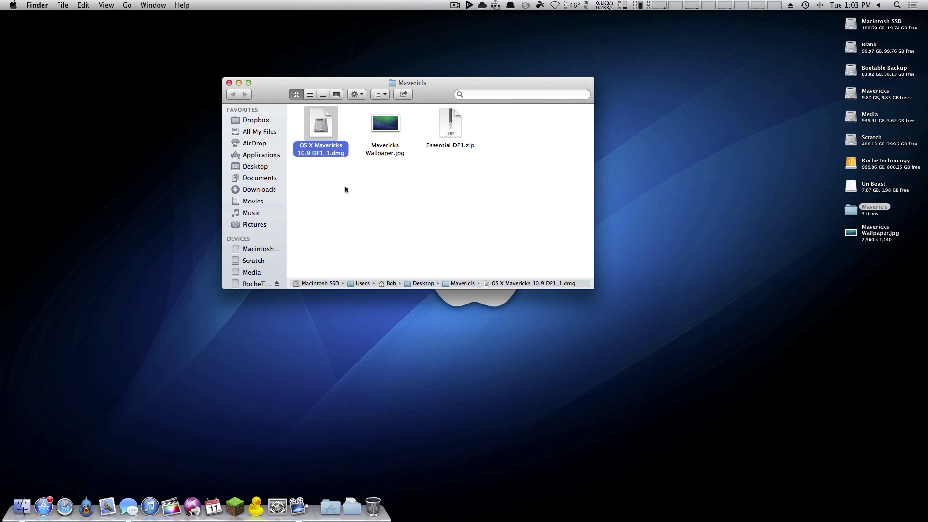
pyautogui.click(447, 164)
pyautogui.click(455, 119)
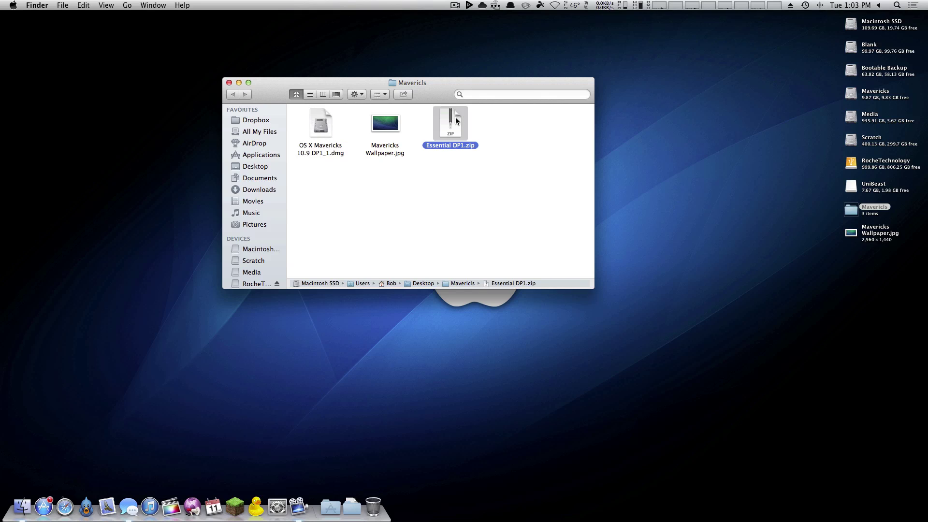
pyautogui.click(476, 153)
# Mount the Mavericks dmg without verification and show the installer app's package contents.
pyautogui.doubleClick(325, 130)
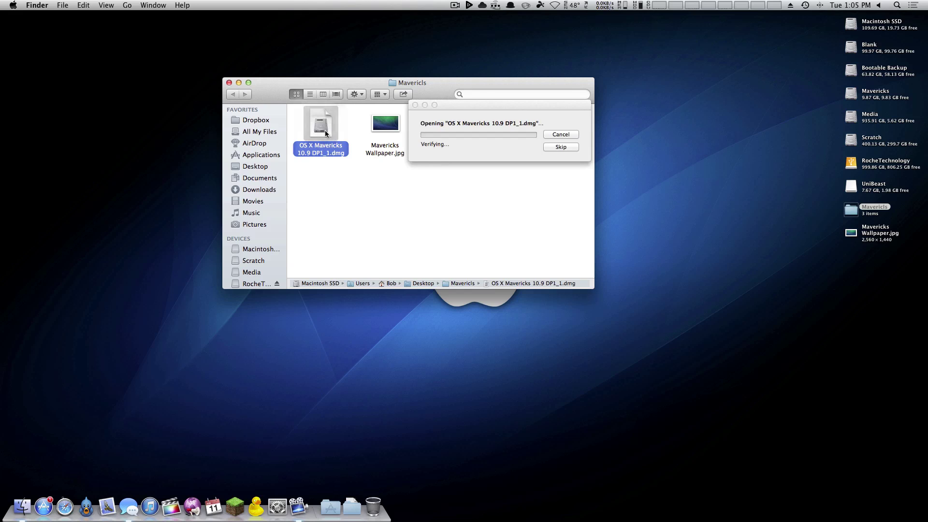
pyautogui.click(568, 148)
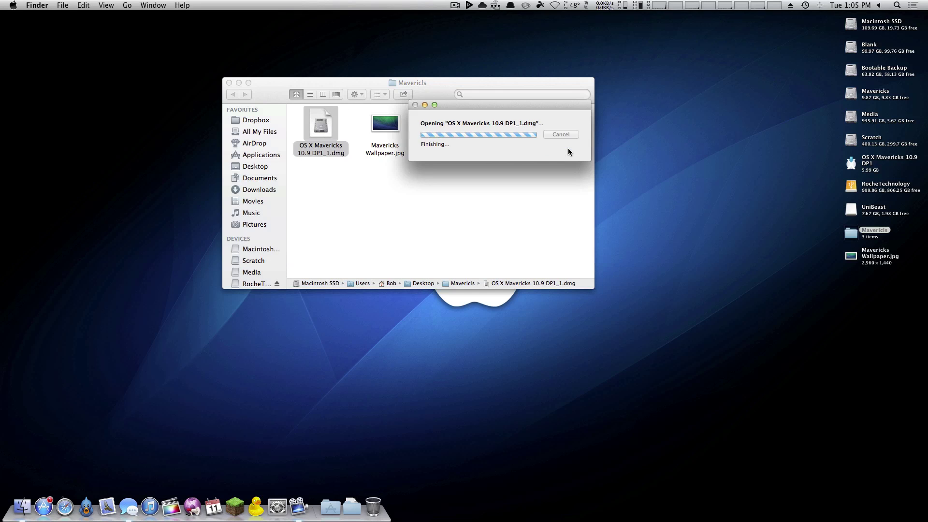
pyautogui.click(142, 175)
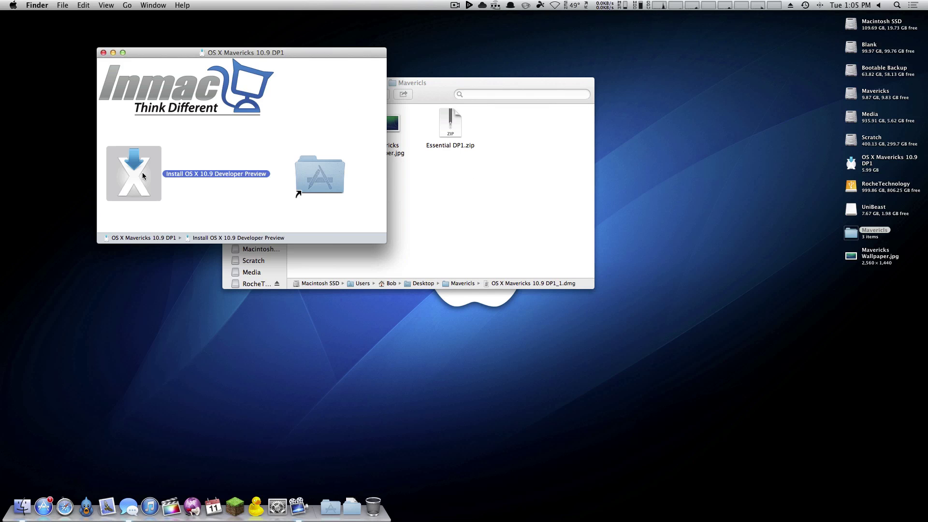
pyautogui.rightClick(143, 176)
pyautogui.click(180, 196)
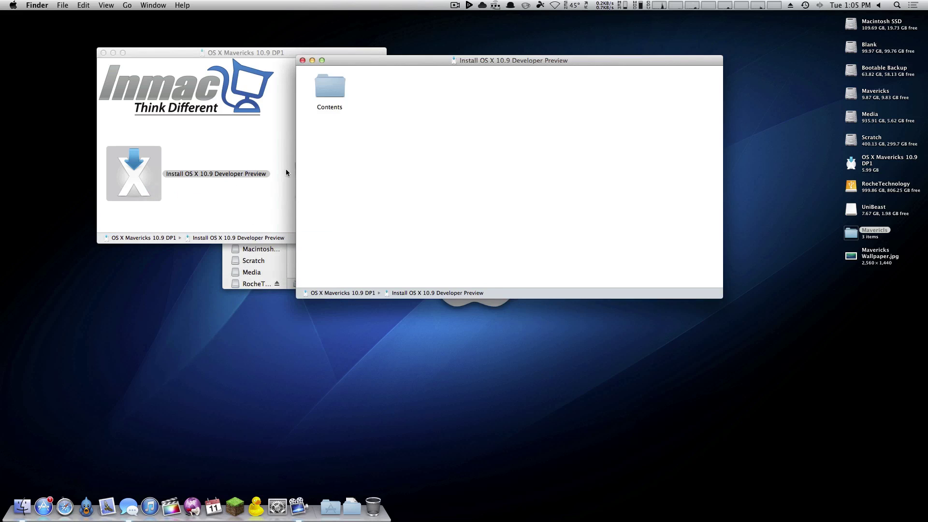
# Go into Contents > SharedSupport and mount InstallESD.dmg, skipping verification.
pyautogui.doubleClick(335, 94)
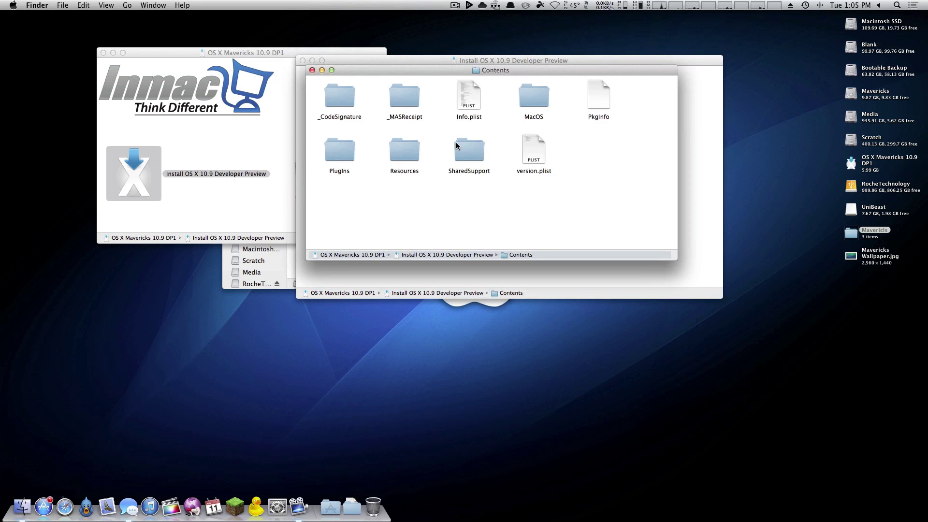
pyautogui.doubleClick(456, 146)
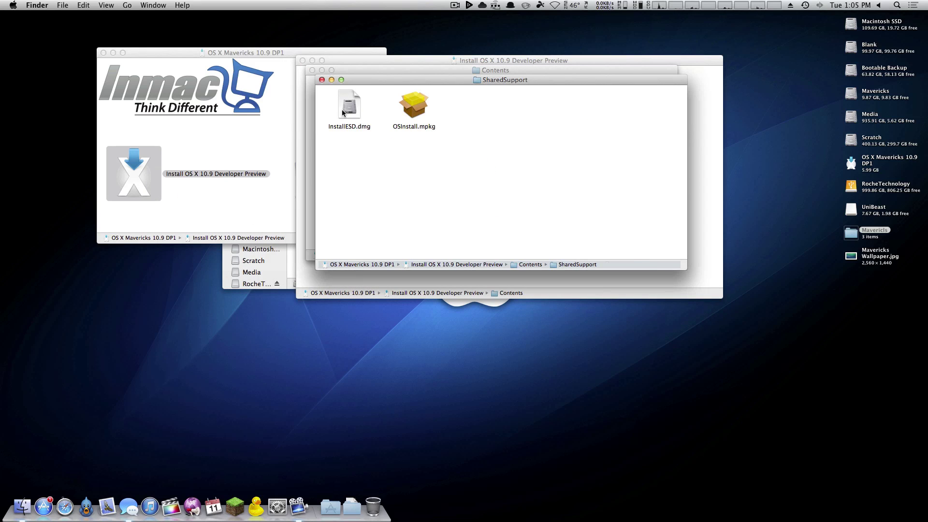
pyautogui.doubleClick(348, 107)
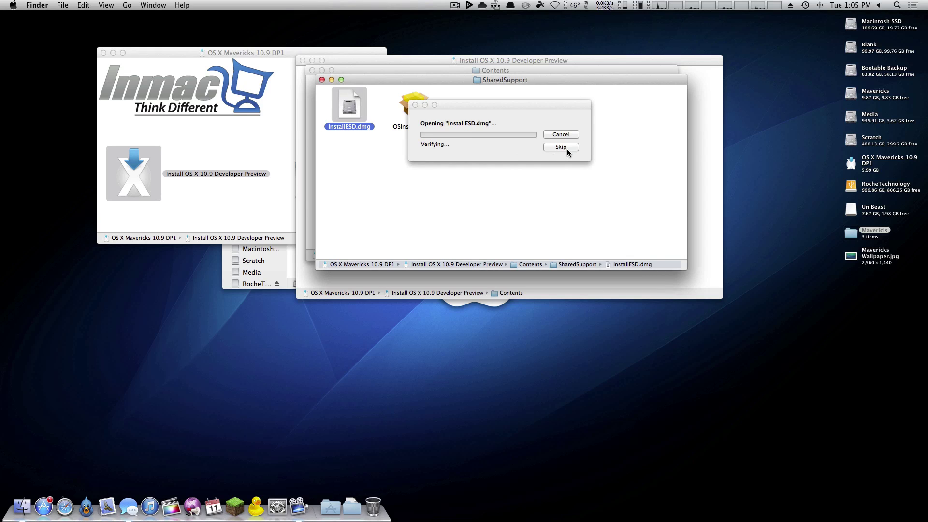
pyautogui.click(566, 149)
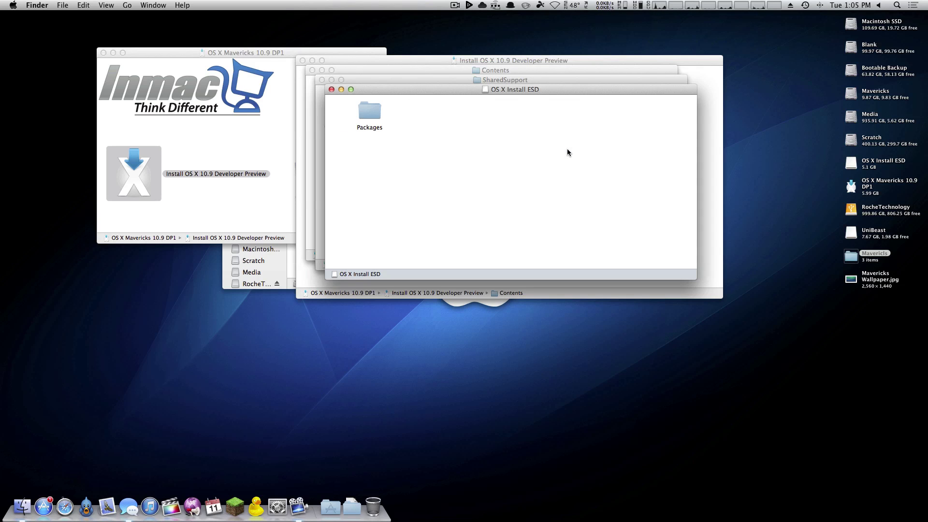
# Launch ShowHiddenFiles from Spotlight and turn on hidden files in Finder.
pyautogui.press('super+space')
pyautogui.write('show')
pyautogui.press('Return')
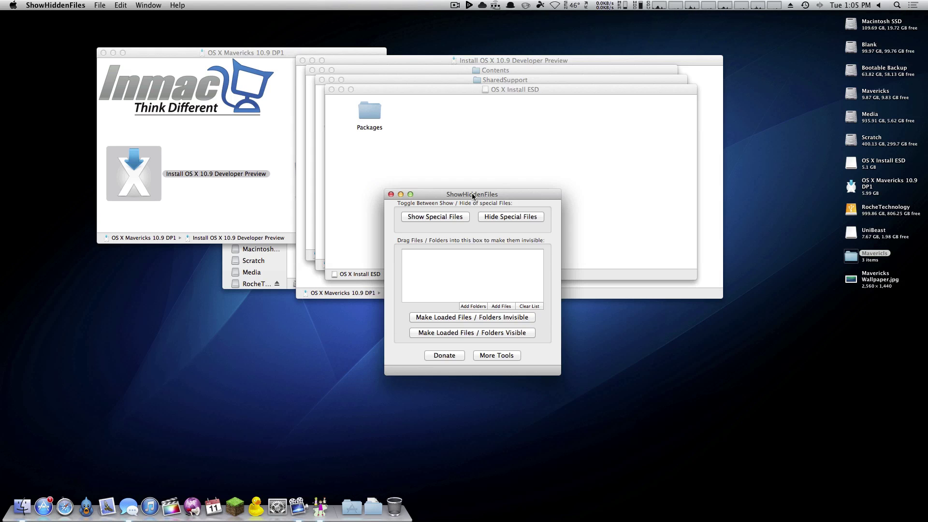
pyautogui.click(430, 217)
# Close ShowHiddenFiles and mount BaseSystem.dmg as OS X Base System, skipping verification.
pyautogui.click(391, 194)
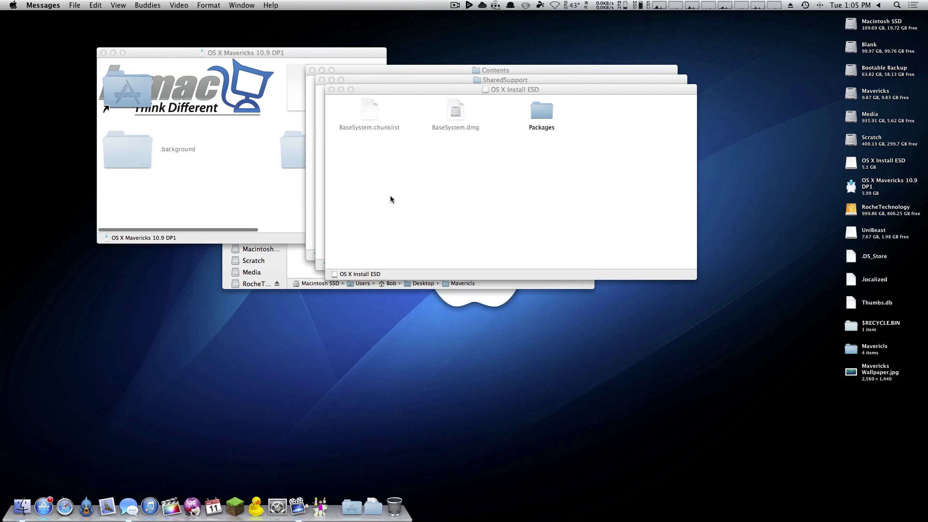
pyautogui.click(452, 114)
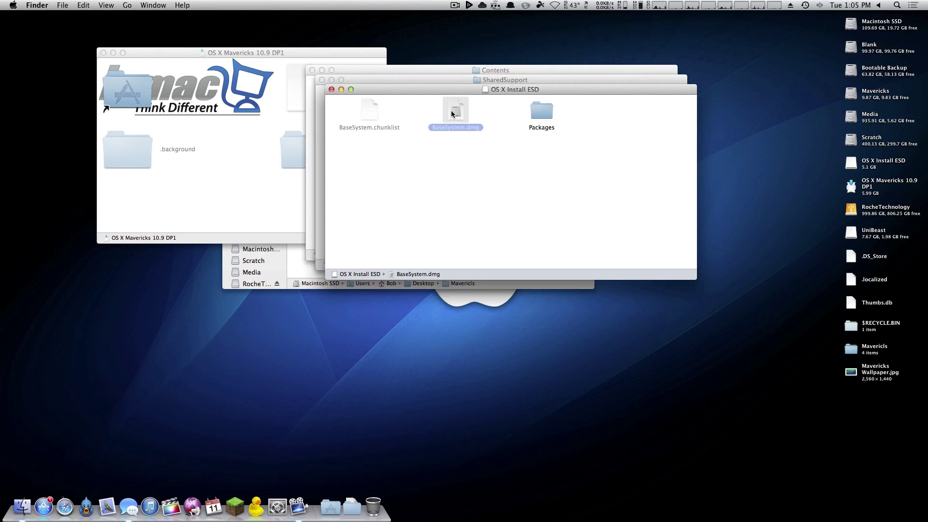
pyautogui.rightClick(452, 114)
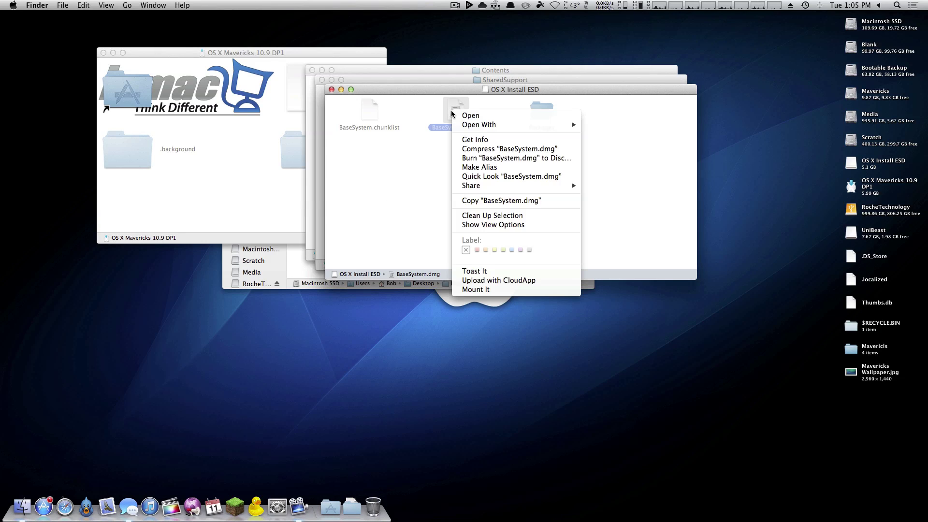
pyautogui.click(479, 117)
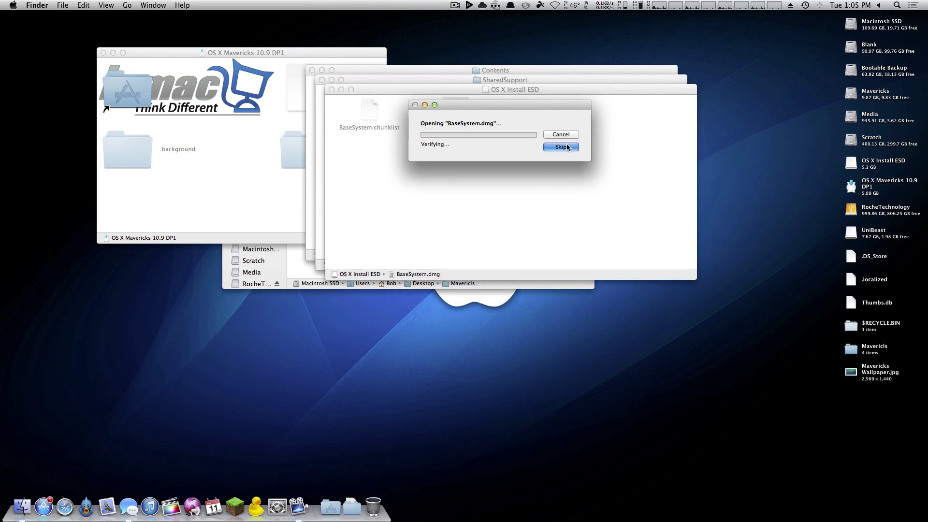
pyautogui.click(560, 147)
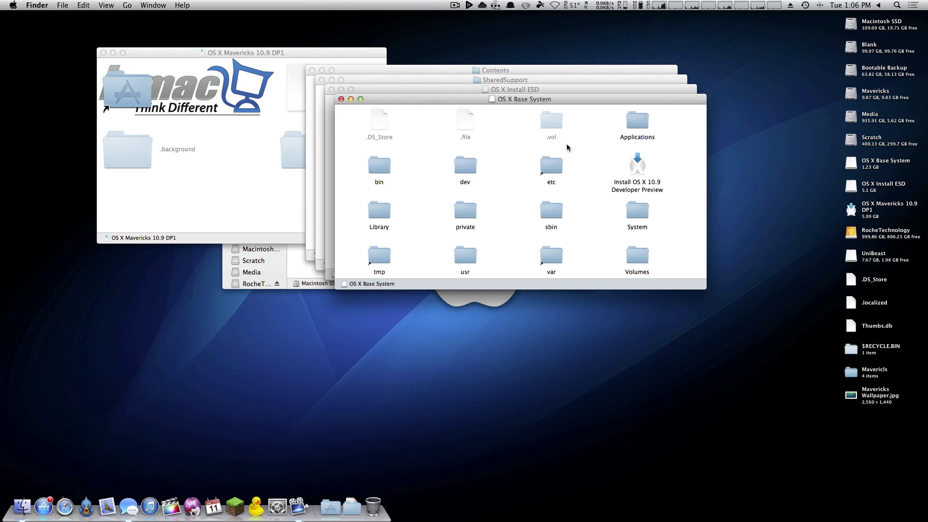
pyautogui.press('super+space')
# Launch Disk Utility and erase the UniBeast USB volume as Mac OS Extended.
pyautogui.write('disk')
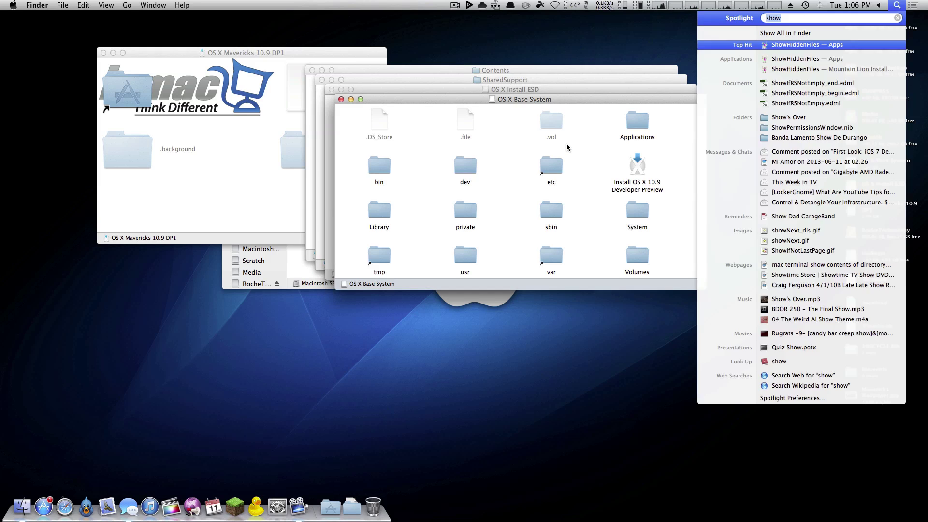
pyautogui.press('Return')
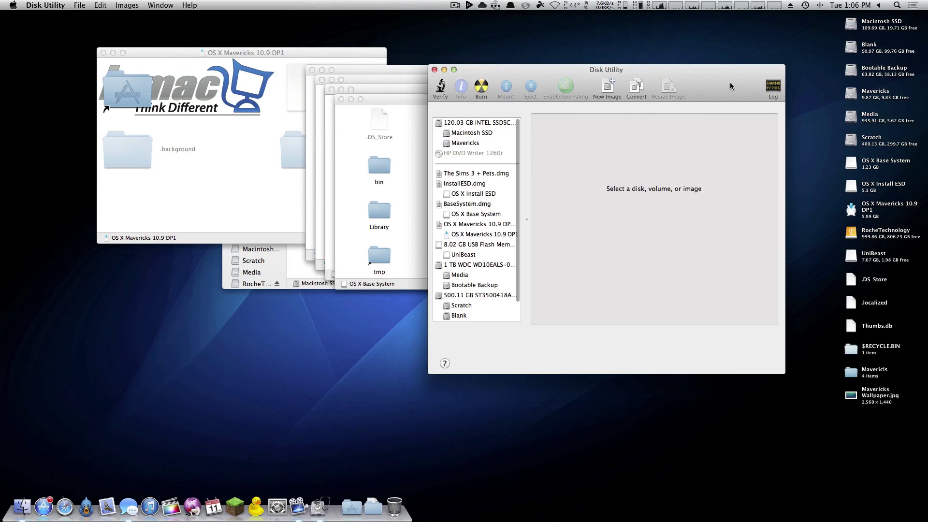
pyautogui.moveTo(734, 89); pyautogui.dragTo(440, 76)
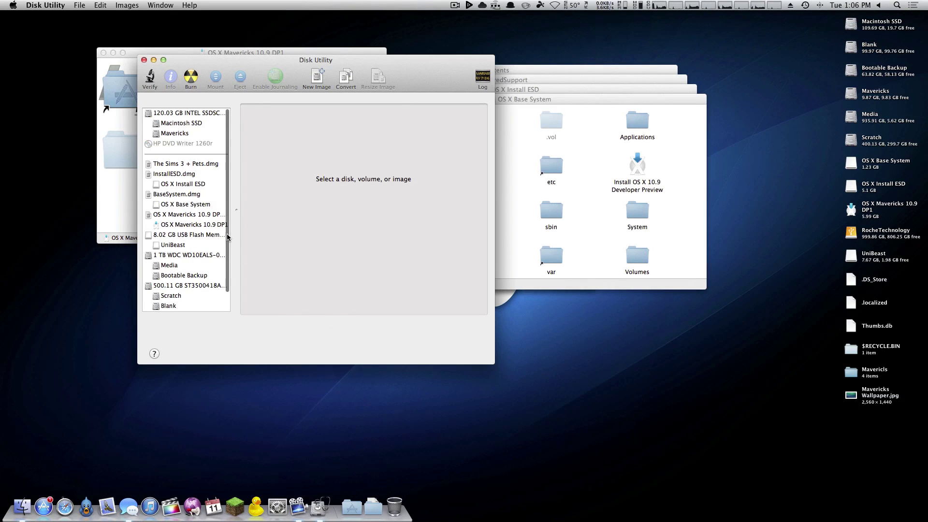
pyautogui.click(188, 246)
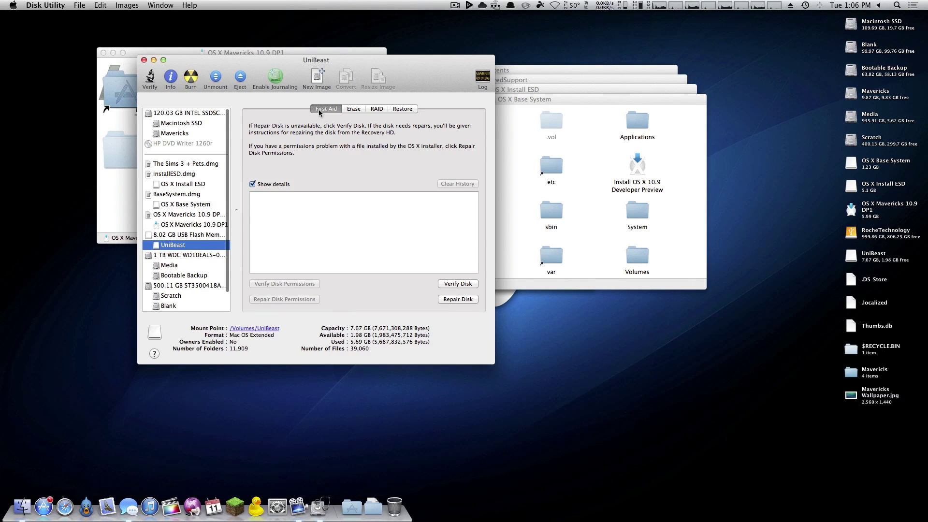
pyautogui.click(353, 108)
pyautogui.click(449, 282)
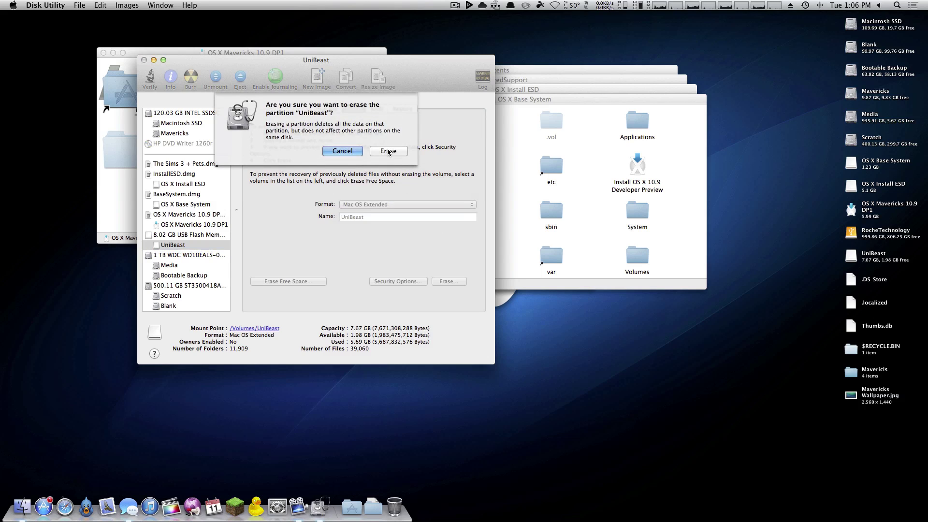
pyautogui.click(387, 148)
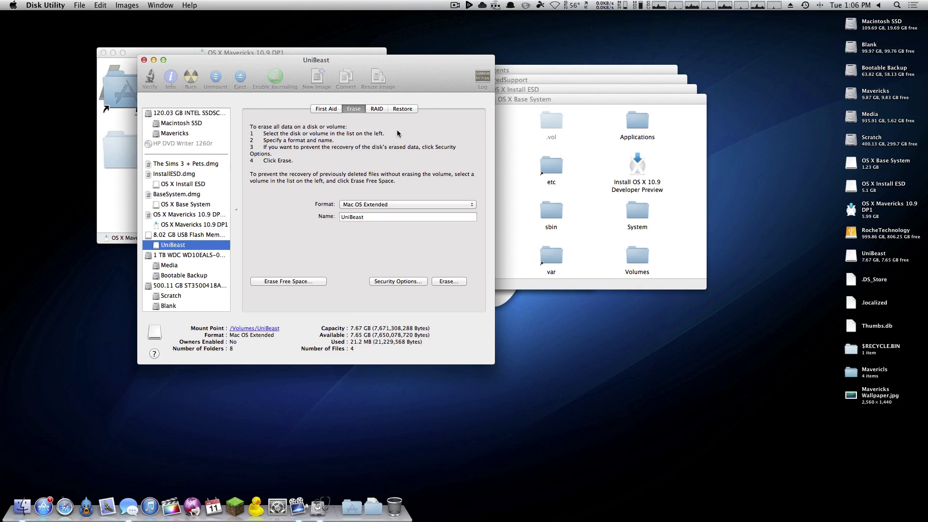
# Restore OS X Base System onto UniBeast with the account password, then quit Disk Utility.
pyautogui.click(404, 109)
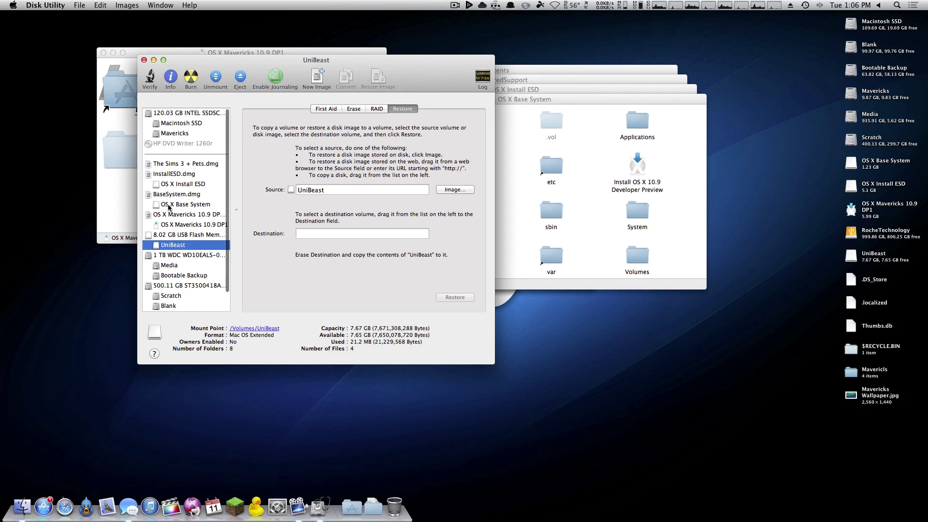
pyautogui.moveTo(171, 205); pyautogui.dragTo(351, 192)
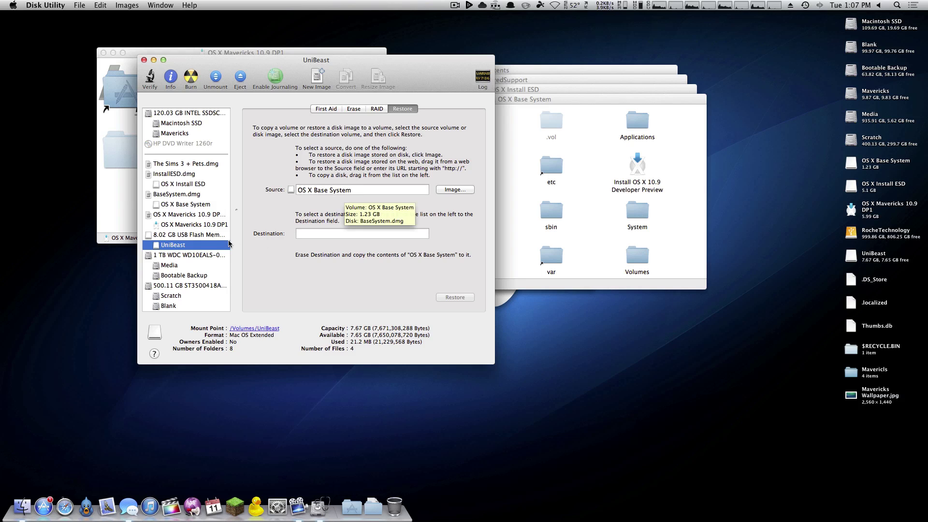
pyautogui.moveTo(183, 244); pyautogui.dragTo(341, 237)
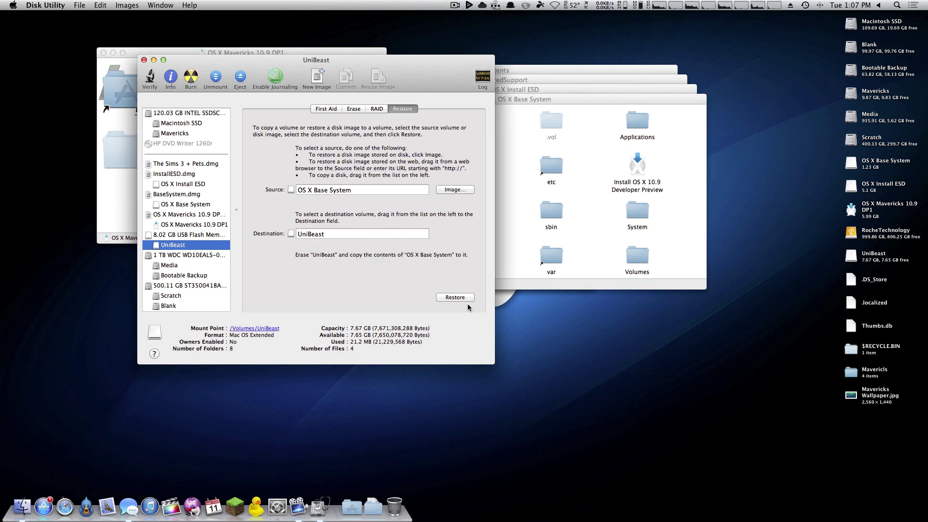
pyautogui.click(455, 298)
pyautogui.click(395, 161)
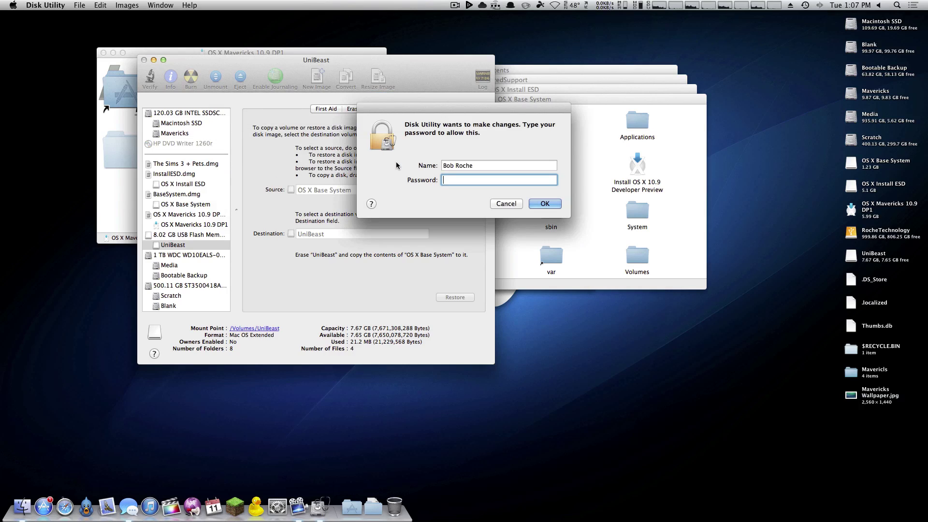
pyautogui.press('Return')
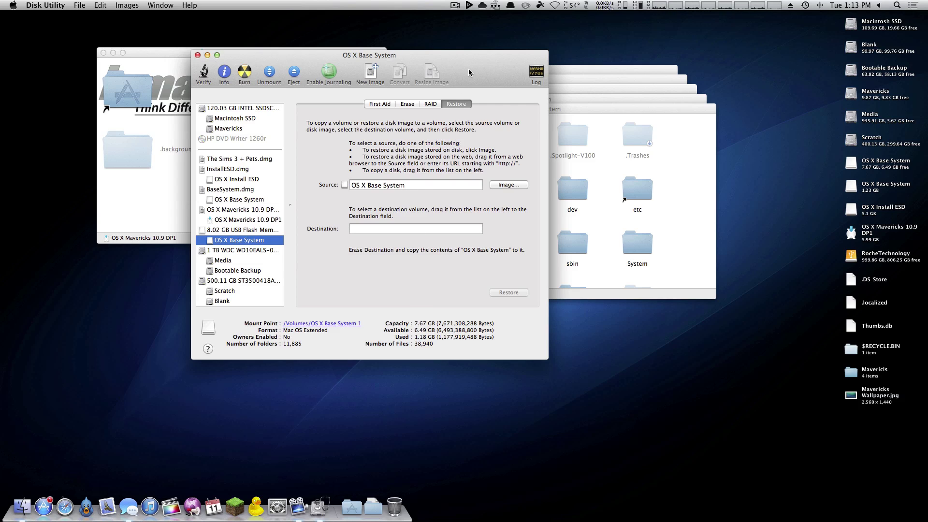
pyautogui.press('super+q')
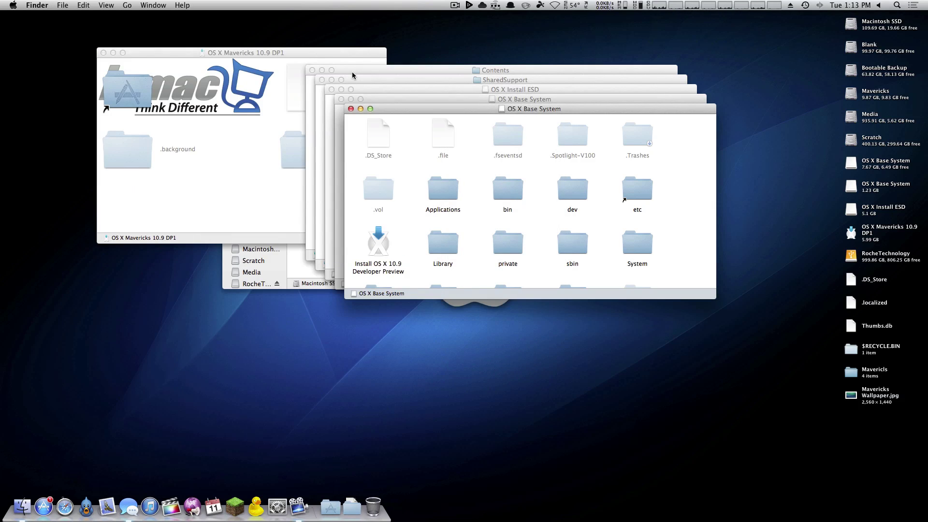
# Rename the 7.67 GB OS X Base System volume to 'Mavericks Installer'.
pyautogui.moveTo(535, 112); pyautogui.dragTo(611, 160)
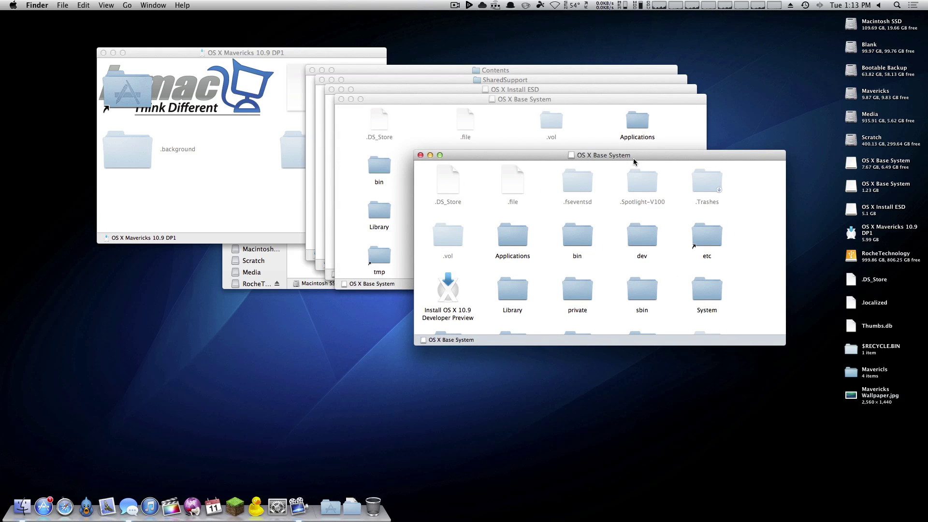
pyautogui.moveTo(591, 158); pyautogui.dragTo(502, 125)
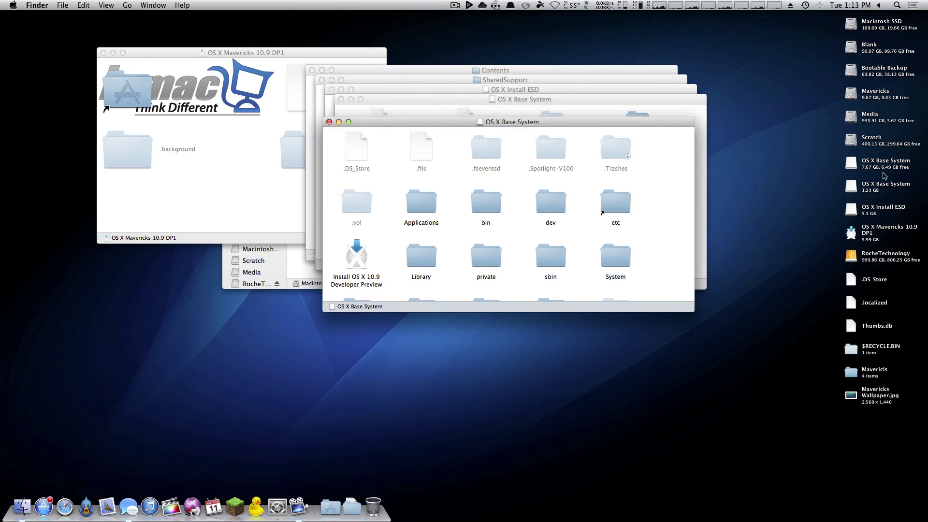
pyautogui.click(887, 163)
pyautogui.click(881, 187)
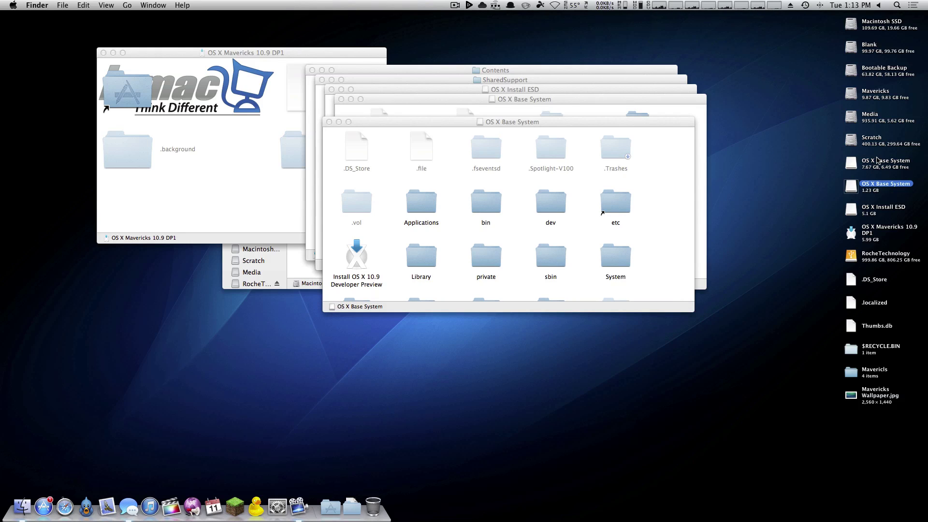
pyautogui.click(878, 165)
pyautogui.click(877, 178)
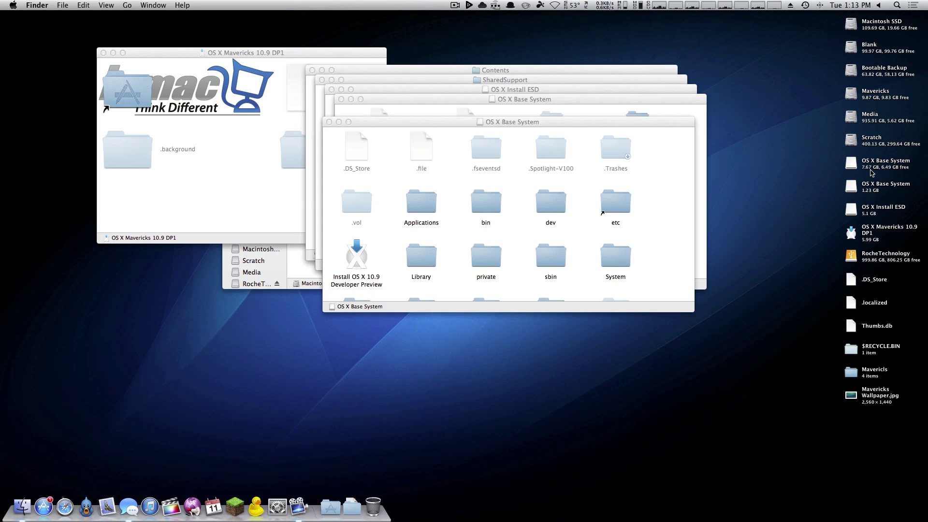
pyautogui.click(879, 189)
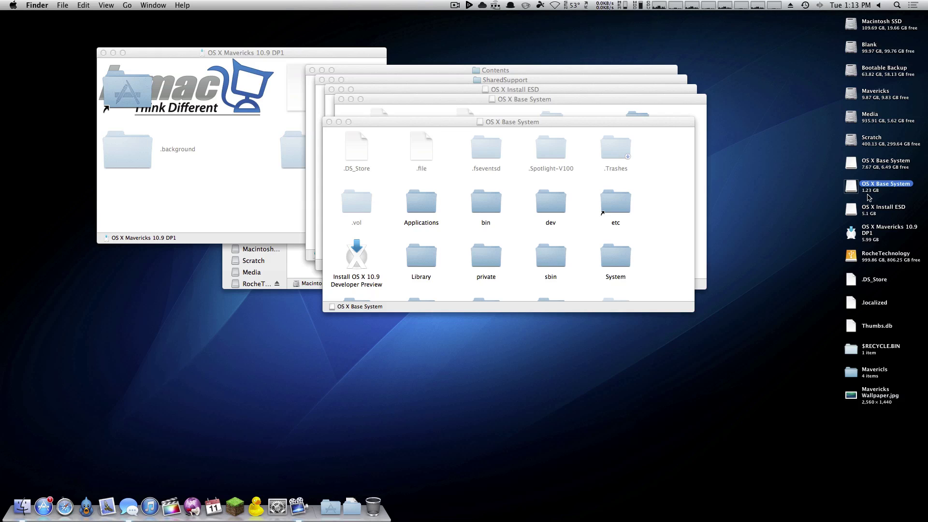
pyautogui.click(881, 163)
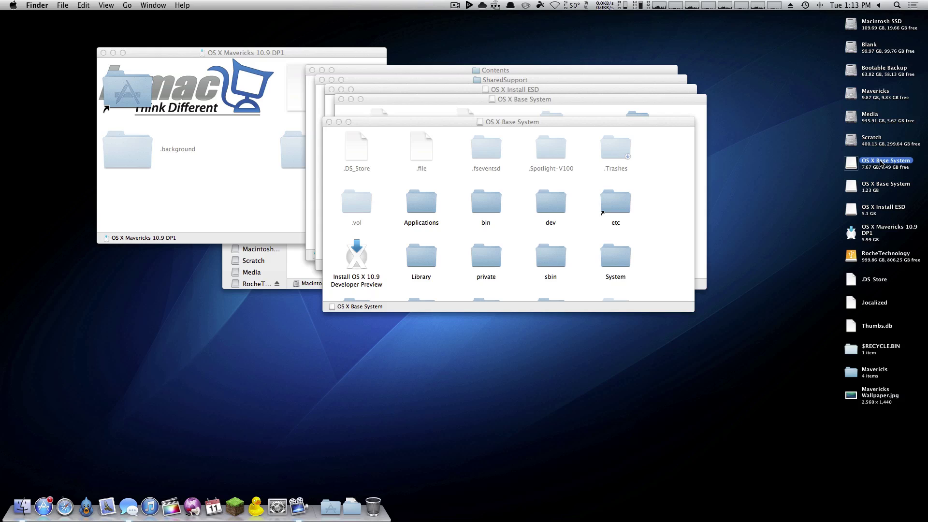
pyautogui.press('Return')
pyautogui.write('Mavericks')
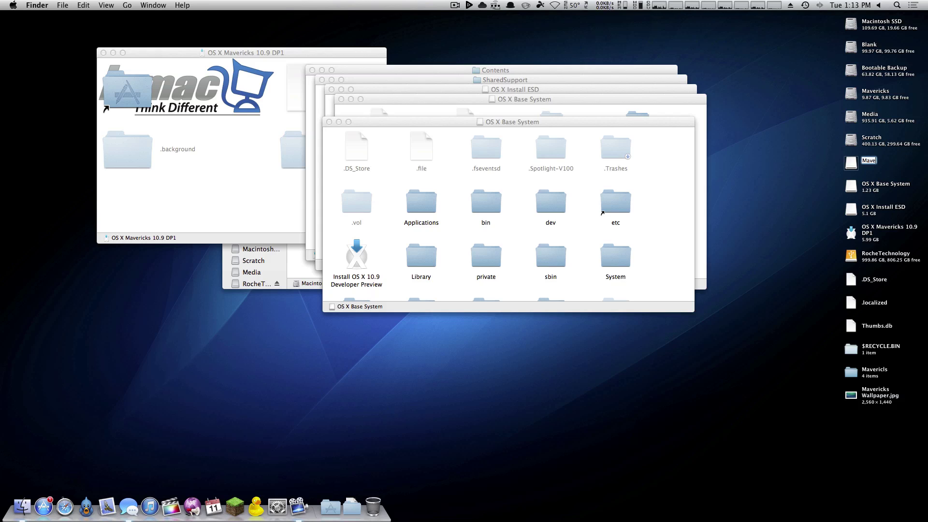
pyautogui.write(' Installer')
pyautogui.press('Return')
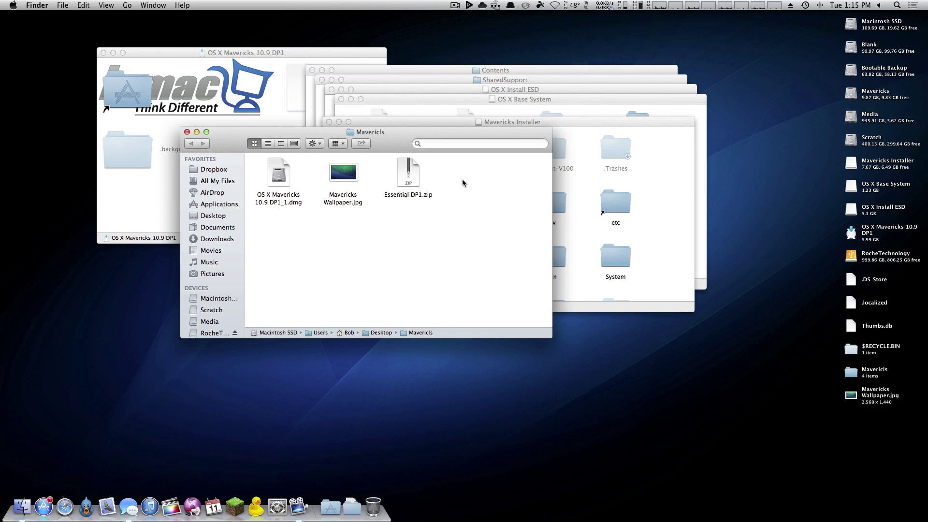
# Unzip Essential DP1.zip and open the Essential DP1 folder to check its kexts and mach_kernel.
pyautogui.click(412, 183)
pyautogui.doubleClick(413, 183)
pyautogui.moveTo(428, 182); pyautogui.dragTo(335, 174)
pyautogui.doubleClick(461, 179)
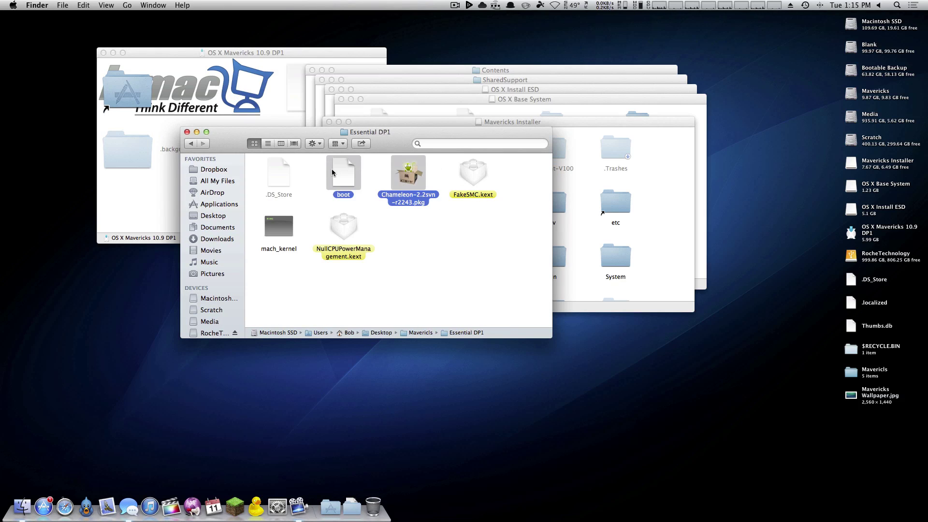
pyautogui.click(486, 280)
pyautogui.click(481, 170)
pyautogui.keyDown('super'); pyautogui.click(346, 225); pyautogui.keyUp('super')
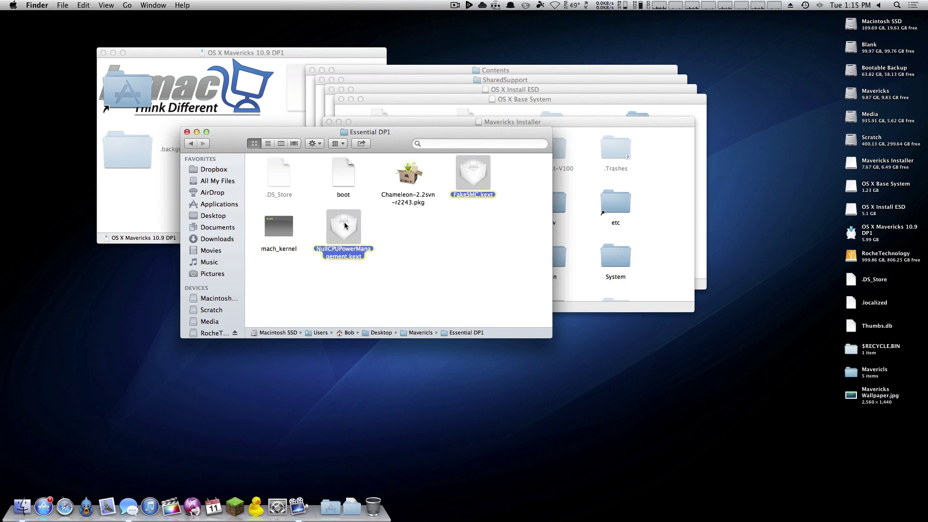
pyautogui.click(446, 231)
pyautogui.click(288, 232)
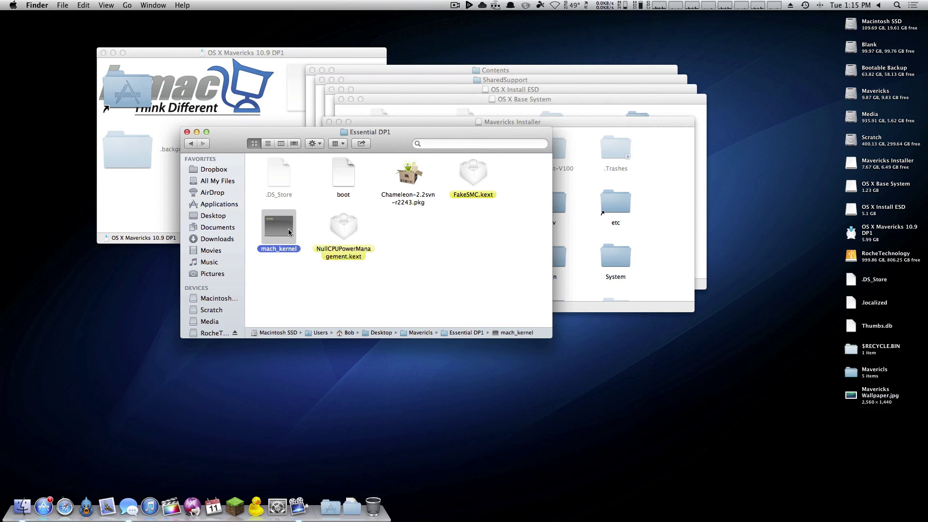
# Close the OS X Install ESD, Mavericks Installer, Base System, SharedSupport and Contents windows.
pyautogui.moveTo(227, 140); pyautogui.dragTo(563, 207)
pyautogui.click(514, 89)
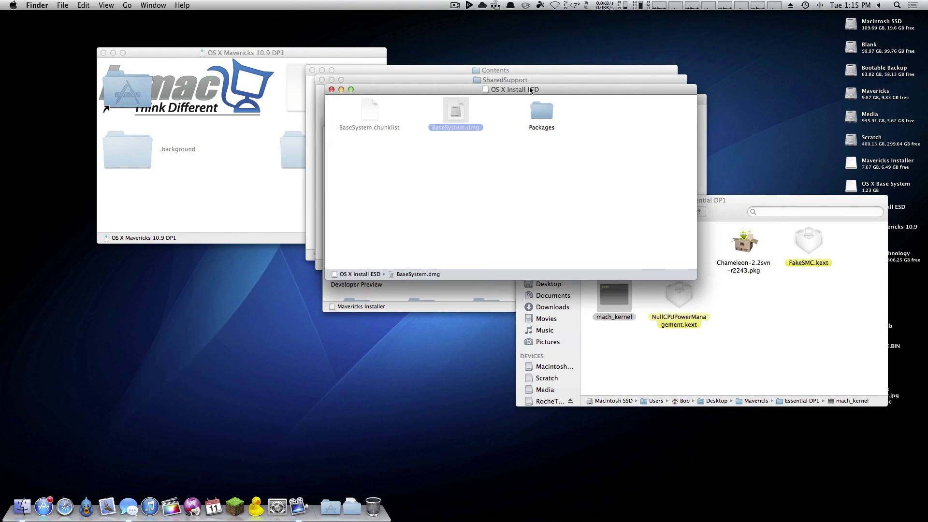
pyautogui.moveTo(529, 86); pyautogui.dragTo(333, 64)
pyautogui.click(369, 146)
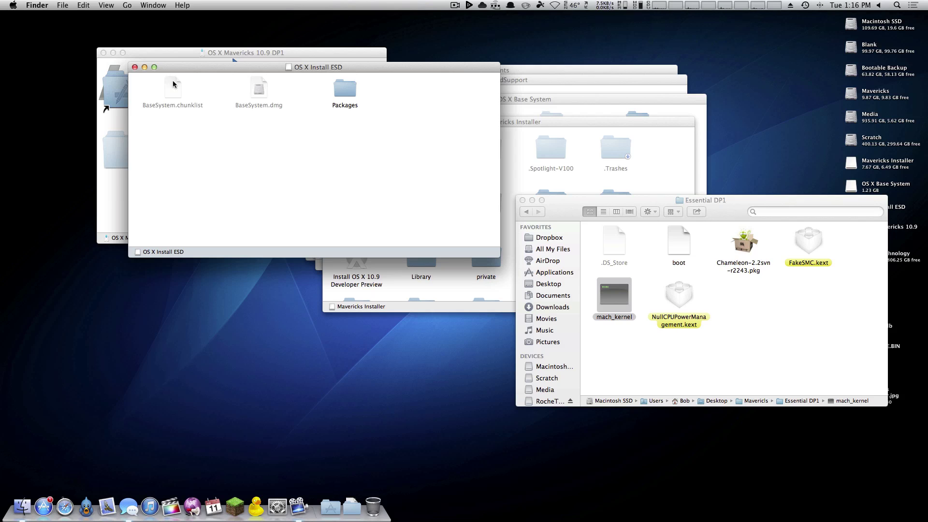
pyautogui.moveTo(737, 209); pyautogui.dragTo(728, 187)
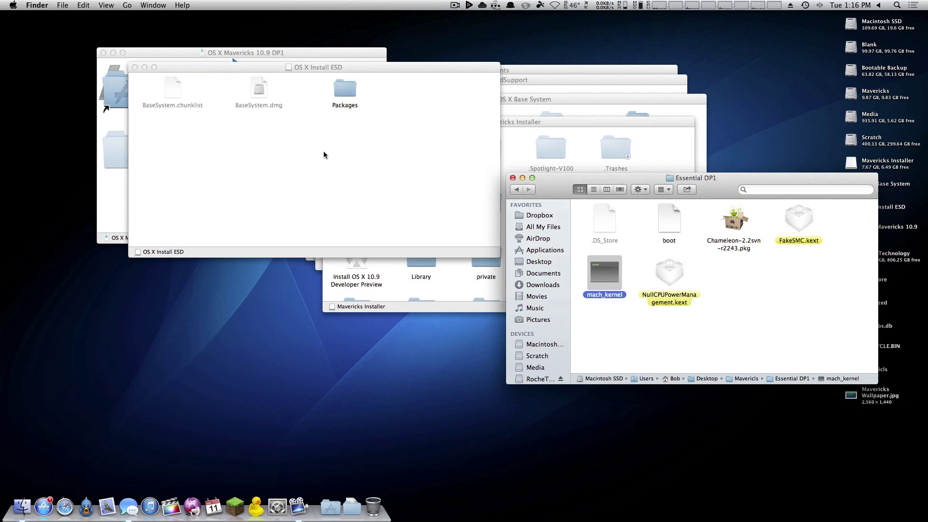
pyautogui.click(133, 69)
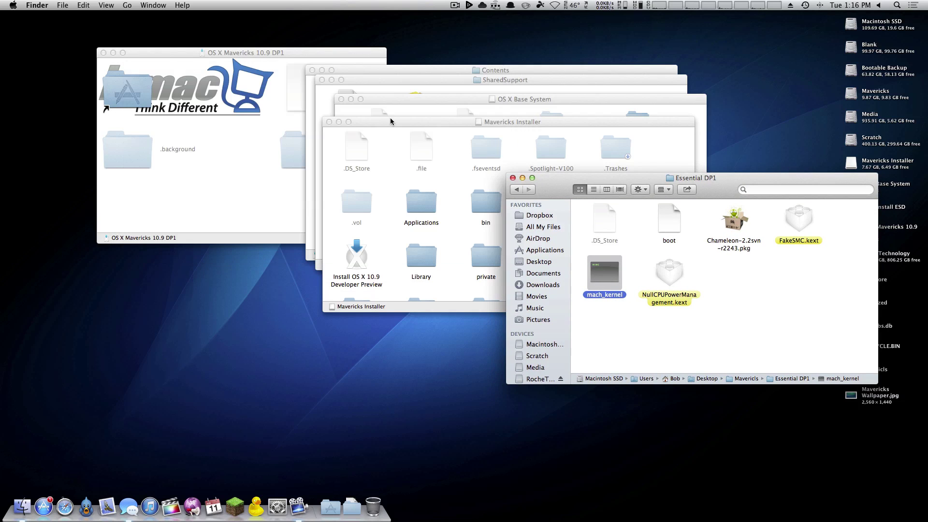
pyautogui.click(329, 121)
pyautogui.click(341, 99)
pyautogui.click(322, 80)
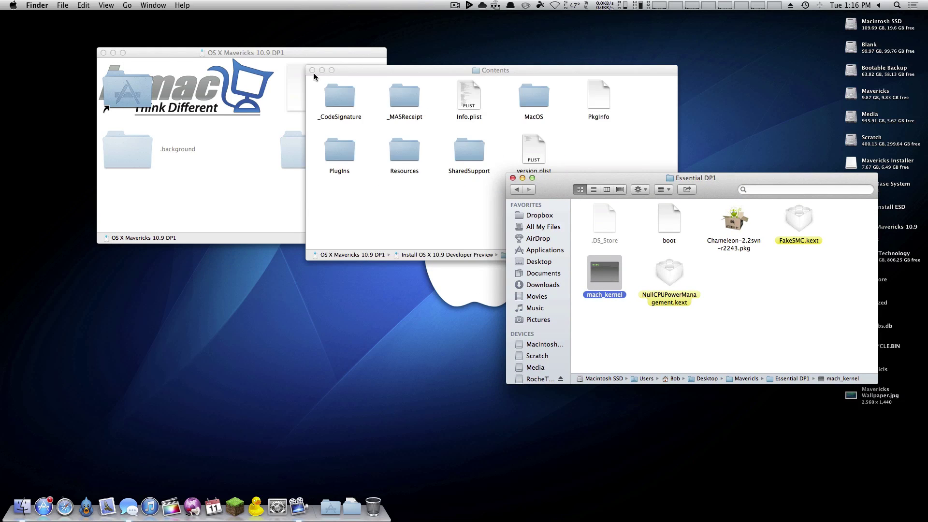
pyautogui.click(313, 70)
# Open the Mavericks Installer volume and copy mach_kernel to its root.
pyautogui.click(103, 53)
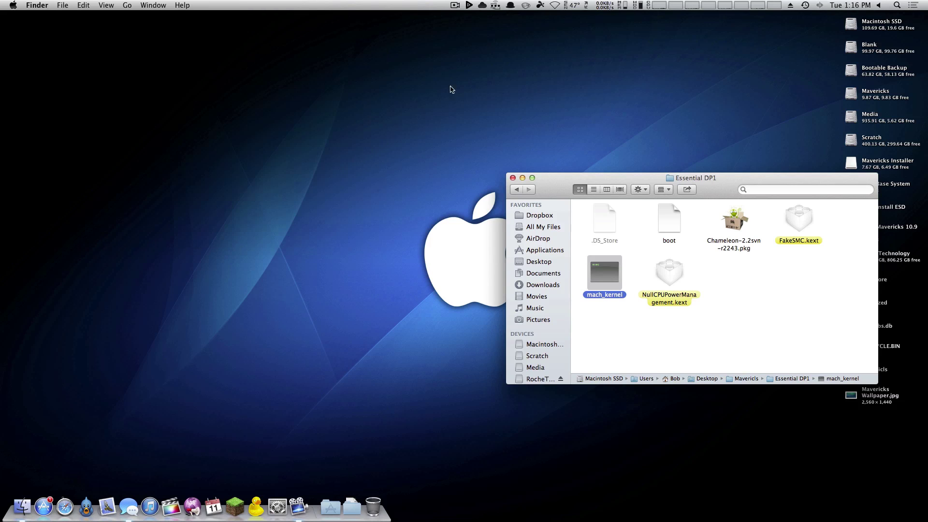
pyautogui.click(450, 87)
pyautogui.doubleClick(853, 163)
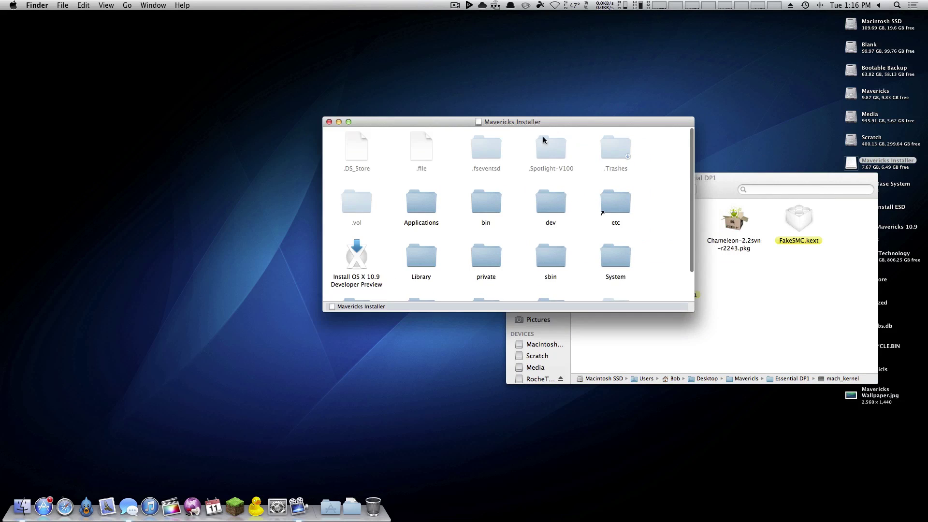
pyautogui.moveTo(541, 115); pyautogui.dragTo(239, 52)
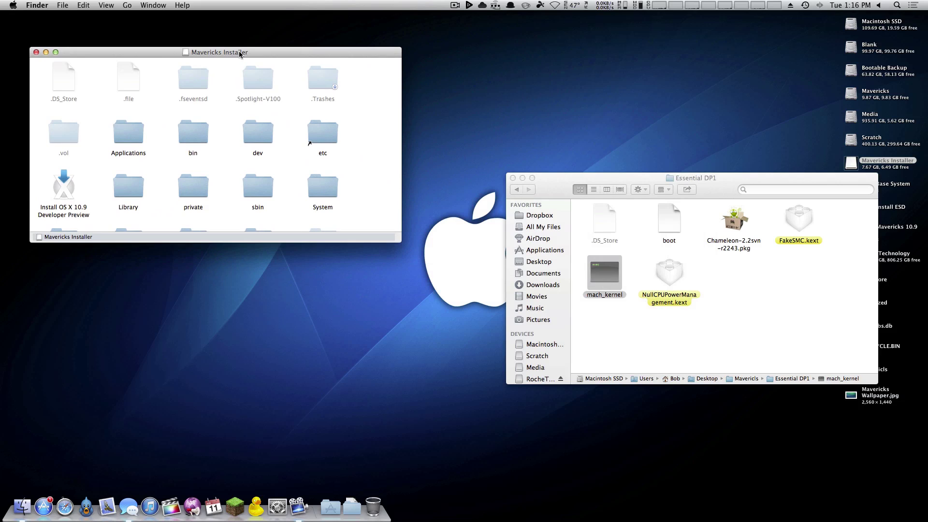
pyautogui.click(647, 330)
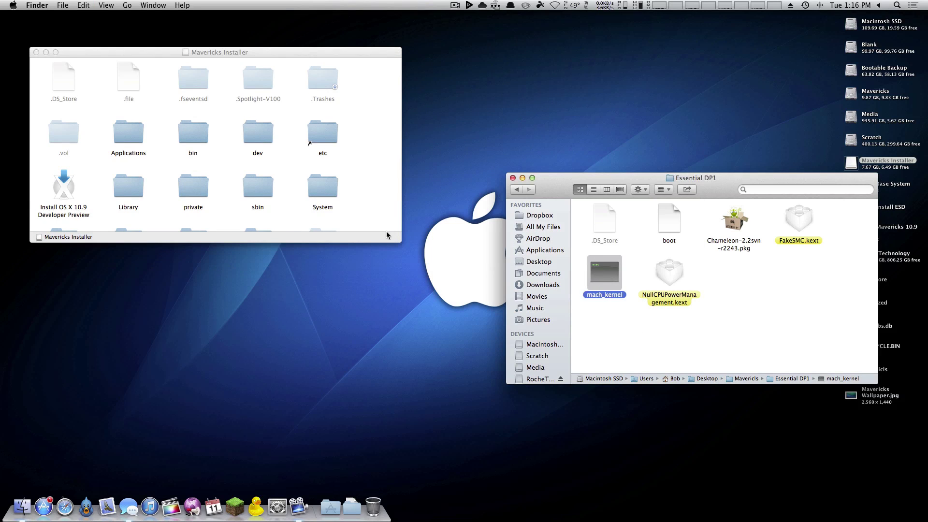
pyautogui.moveTo(387, 231); pyautogui.dragTo(369, 199)
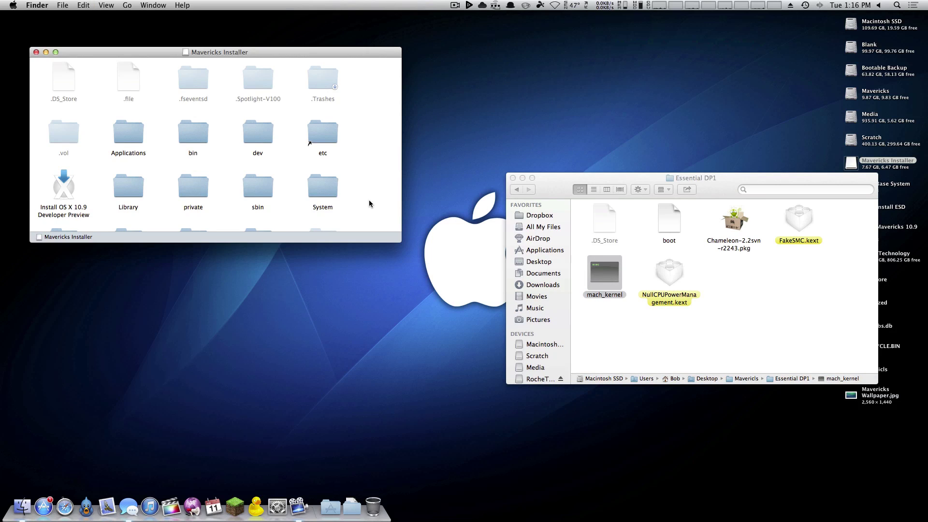
# Paste FakeSMC.kext and NullCPUPowerManagement.kext into System/Library/Extensions on Mavericks Installer.
pyautogui.scroll(-2, 369, 200)
pyautogui.doubleClick(323, 170)
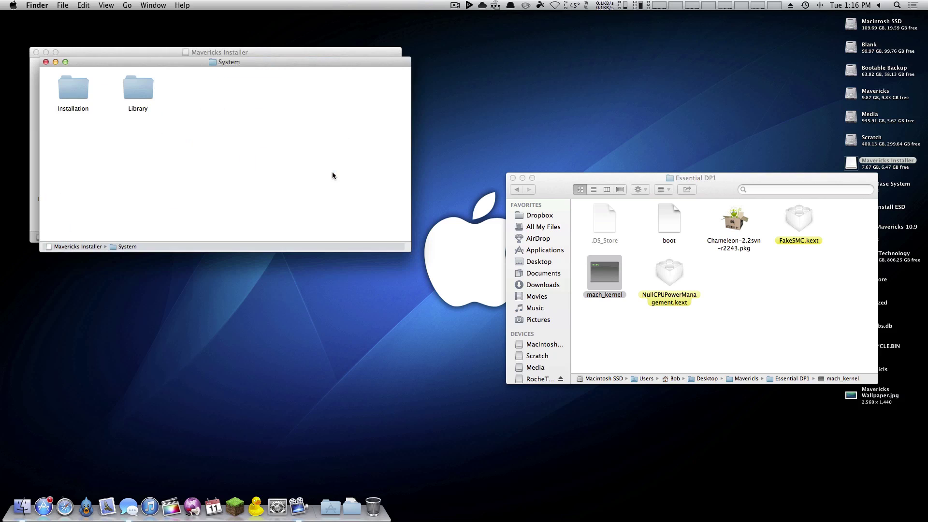
pyautogui.doubleClick(136, 89)
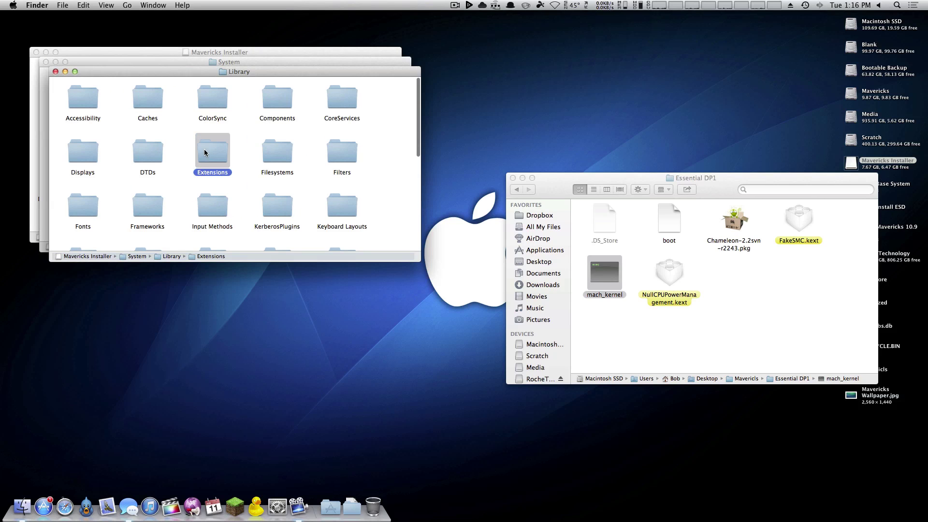
pyautogui.doubleClick(212, 149)
pyautogui.click(670, 276)
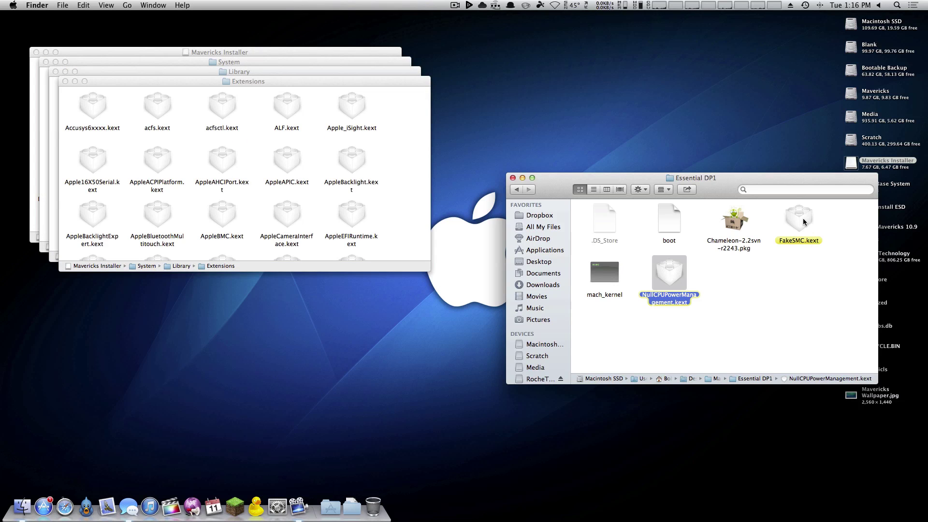
pyautogui.keyDown('super'); pyautogui.click(803, 221); pyautogui.keyUp('super')
pyautogui.click(421, 167)
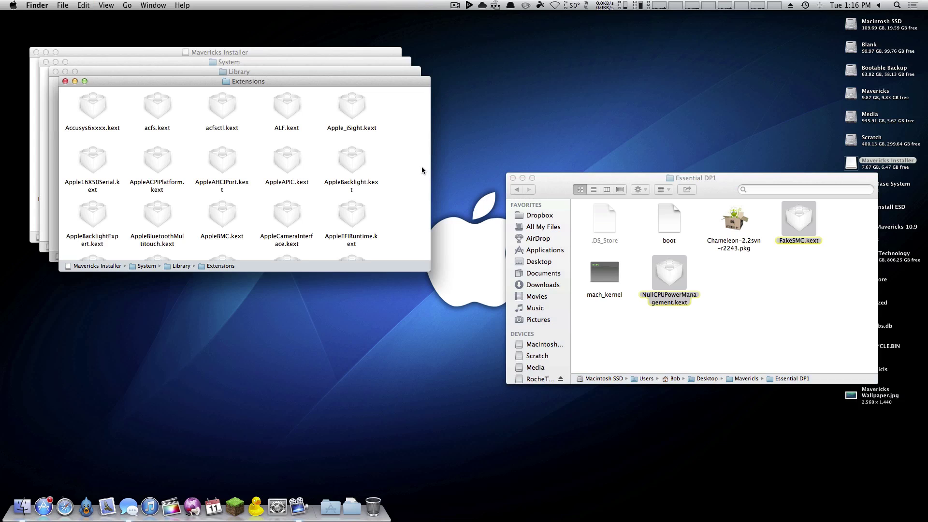
pyautogui.press('super+v')
pyautogui.moveTo(543, 180); pyautogui.dragTo(477, 226)
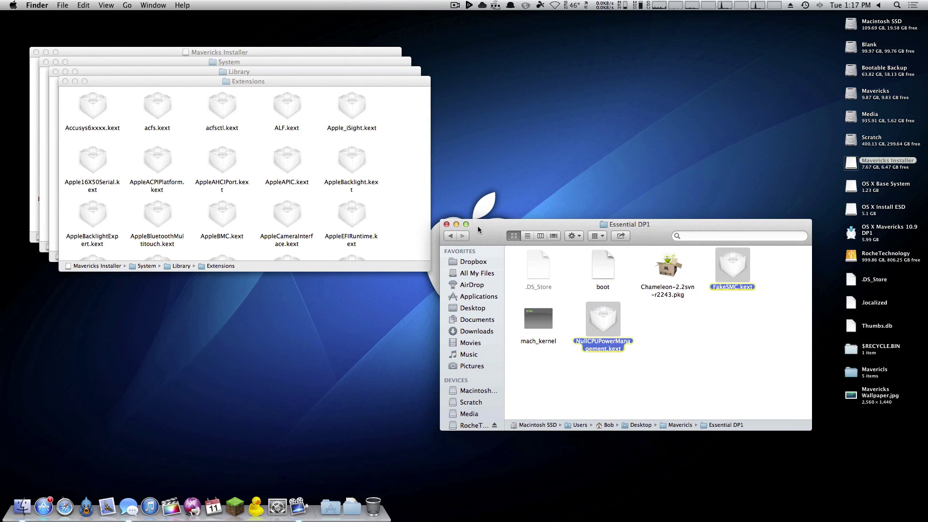
# Replace Packages in Mavericks Installer's System/Installation with the OS X Install ESD Packages folder, authenticating as admin.
pyautogui.click(621, 191)
pyautogui.doubleClick(851, 209)
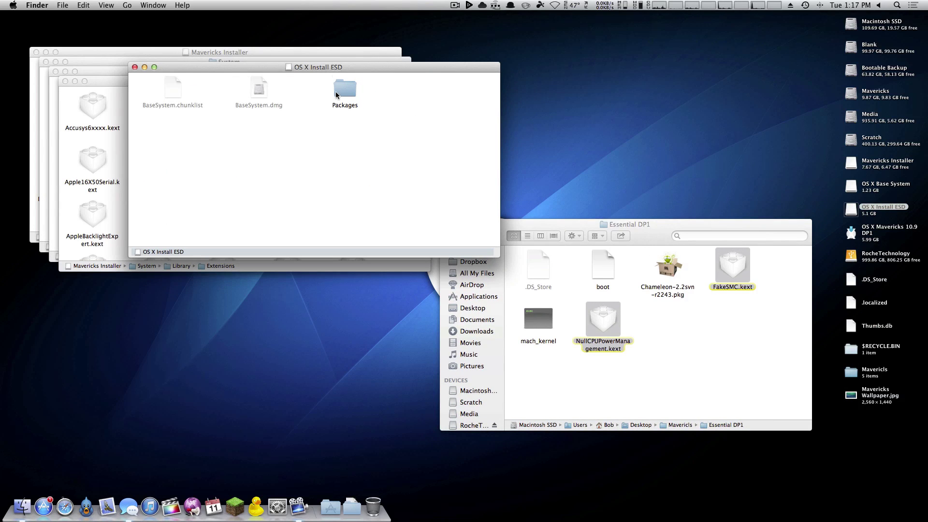
pyautogui.click(337, 95)
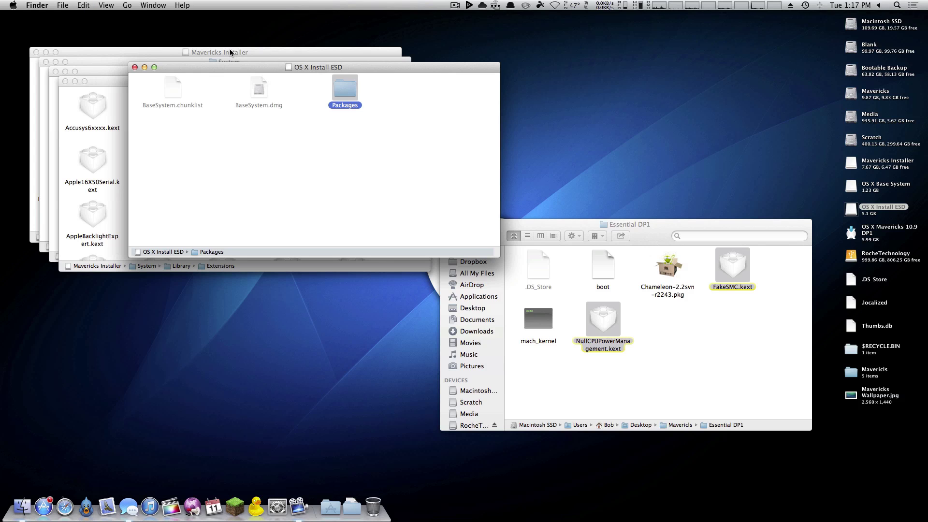
pyautogui.moveTo(227, 53); pyautogui.dragTo(537, 48)
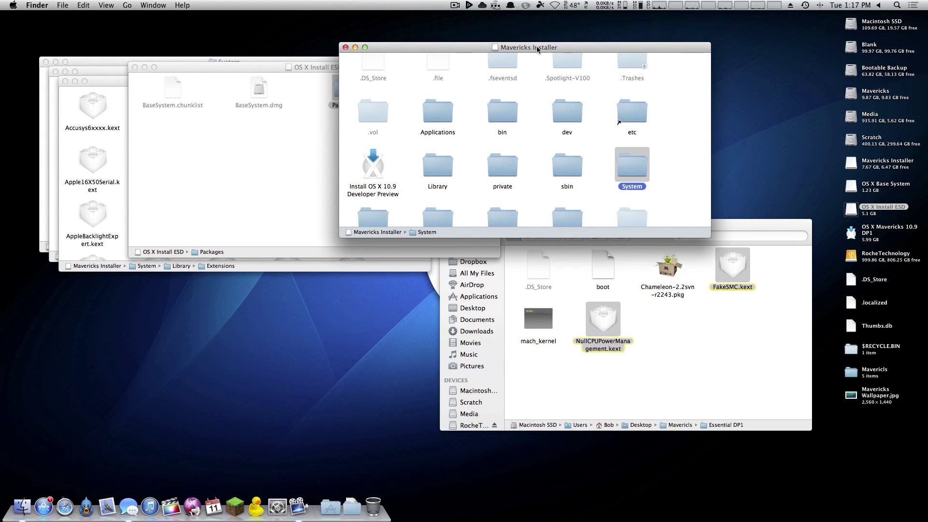
pyautogui.doubleClick(635, 168)
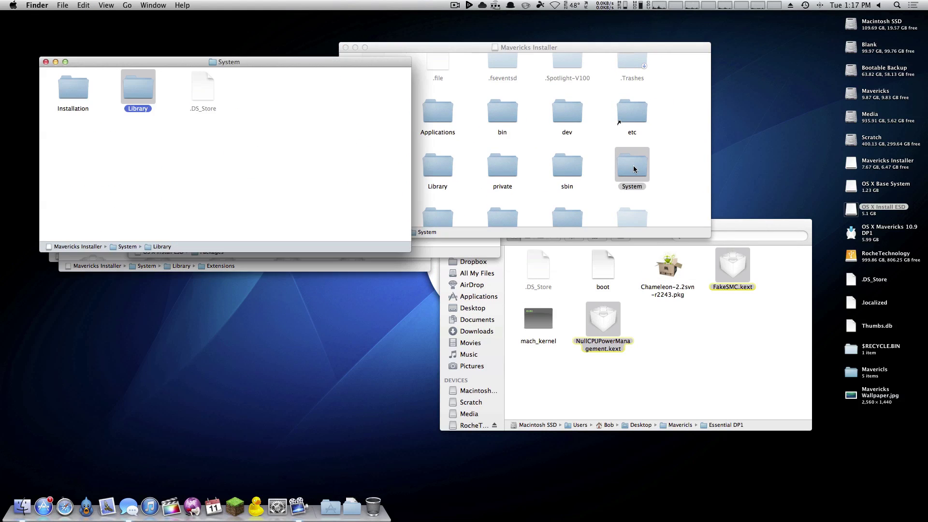
pyautogui.doubleClick(80, 94)
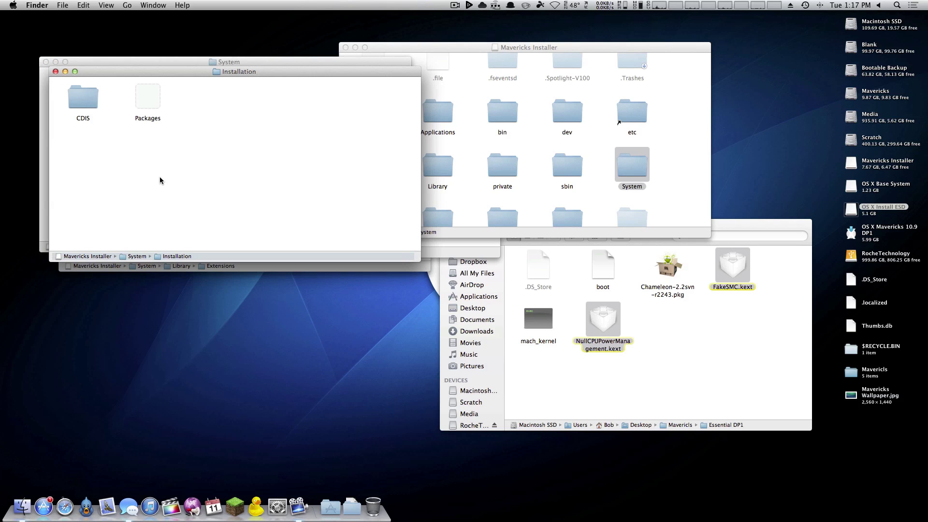
pyautogui.click(153, 96)
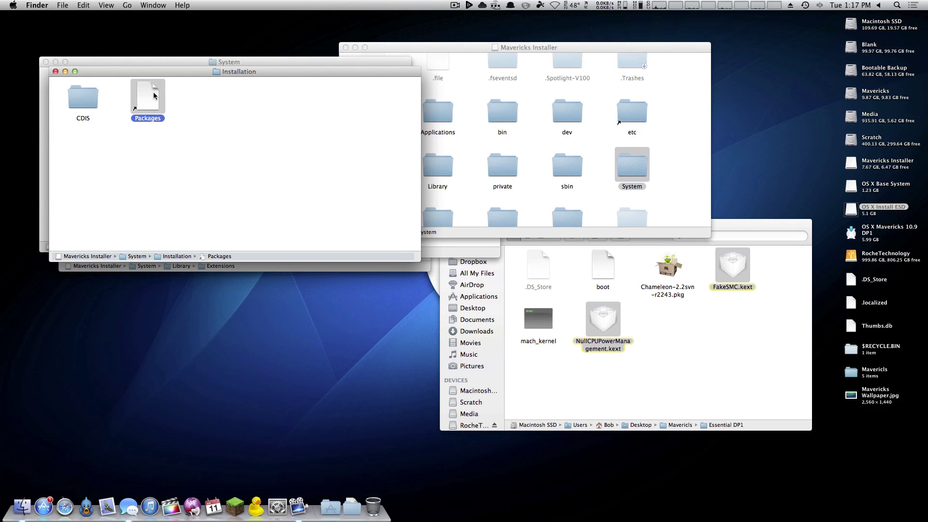
pyautogui.press('super+BackSpace')
pyautogui.press('Return')
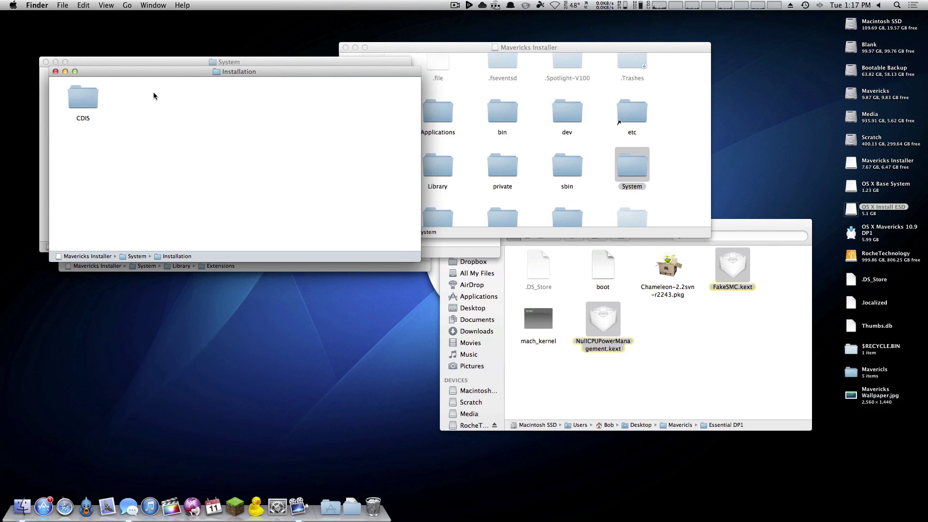
pyautogui.press('super+z')
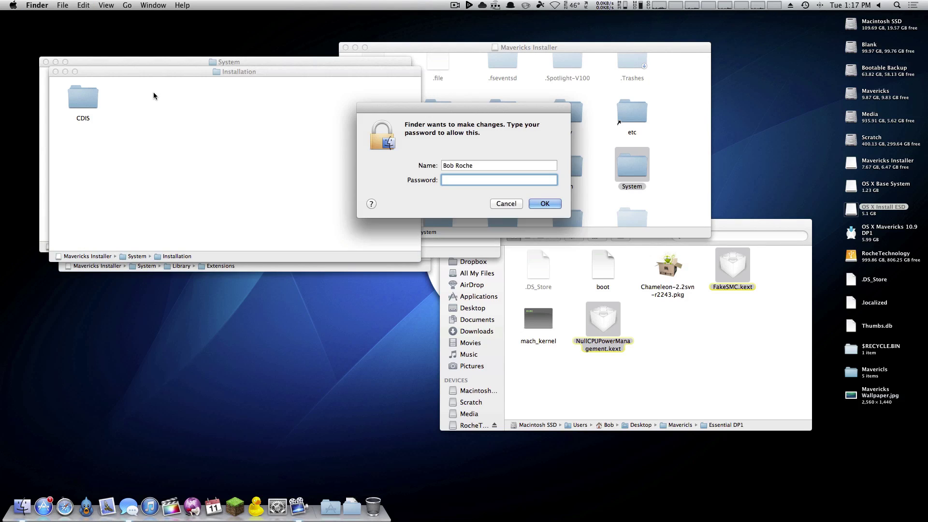
pyautogui.press('Return')
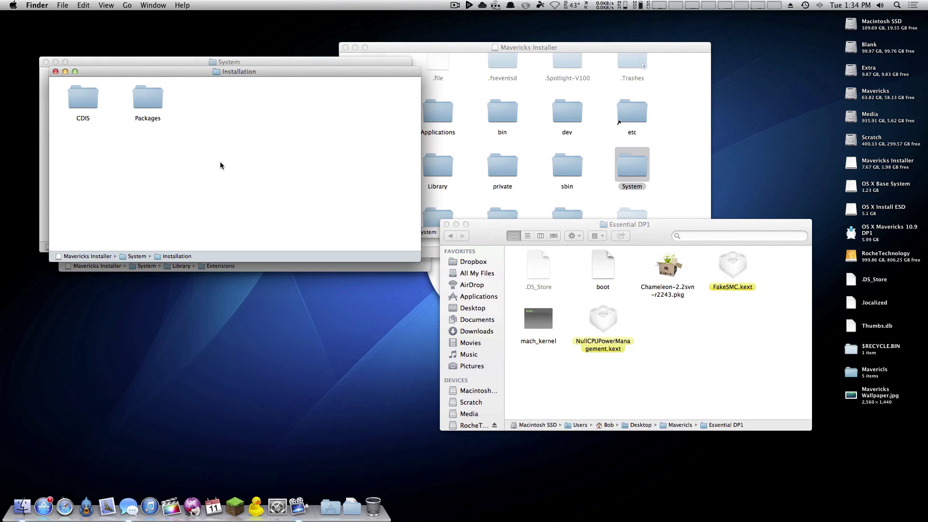
# Close the leftover folder windows and launch the Chameleon-2.2svn-r2243 installer package.
pyautogui.click(55, 72)
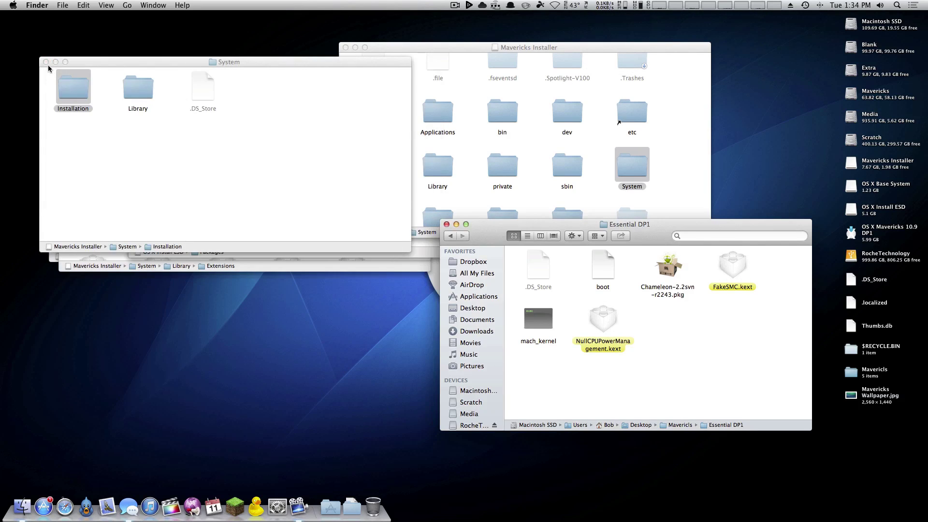
pyautogui.click(46, 62)
pyautogui.click(65, 82)
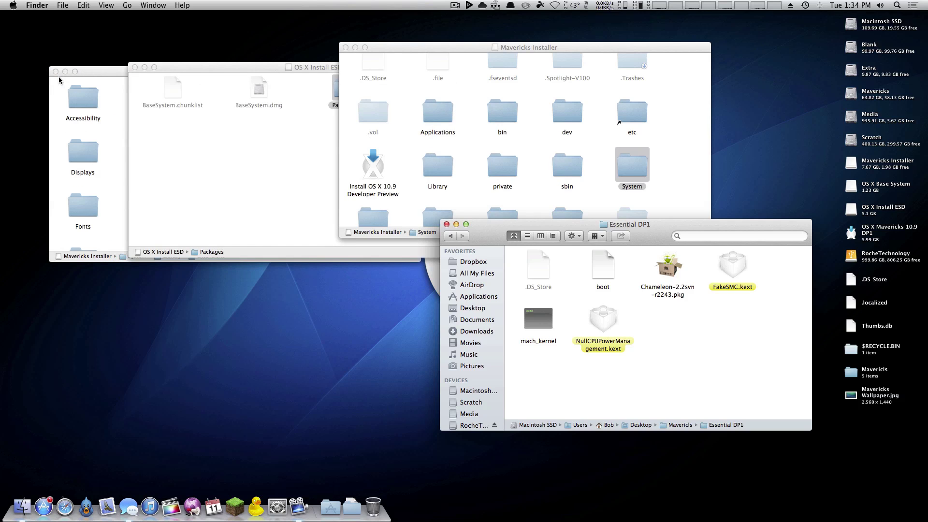
pyautogui.click(82, 73)
pyautogui.click(652, 401)
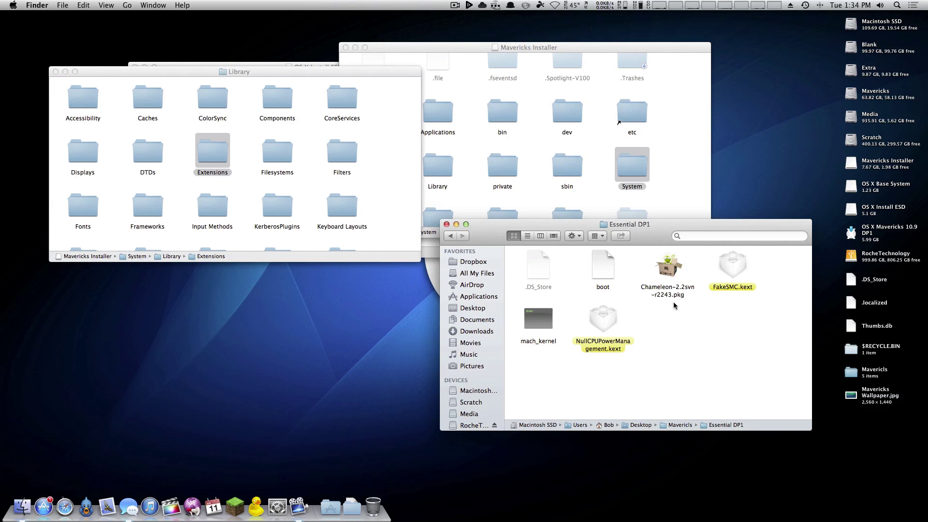
pyautogui.doubleClick(674, 267)
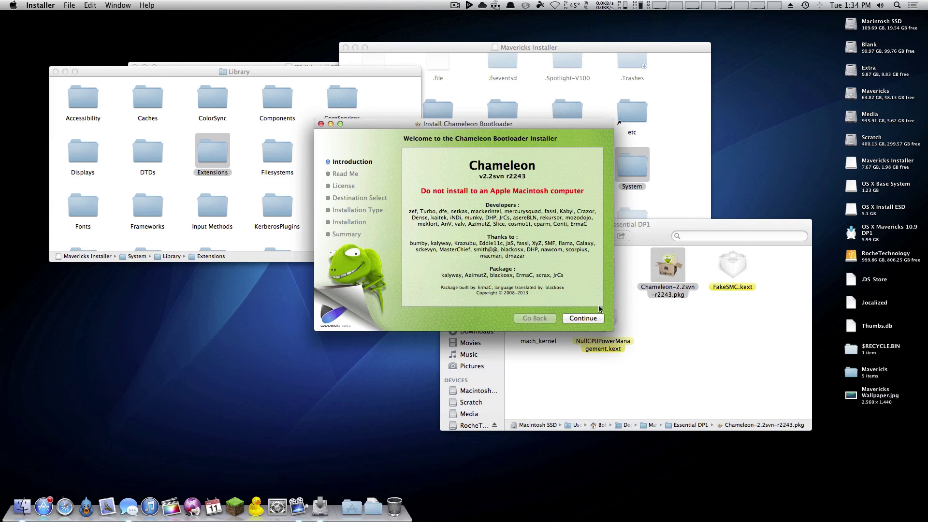
# Go through the Chameleon introduction and Read Me pages and accept the license.
pyautogui.click(593, 322)
pyautogui.click(593, 322)
pyautogui.click(585, 318)
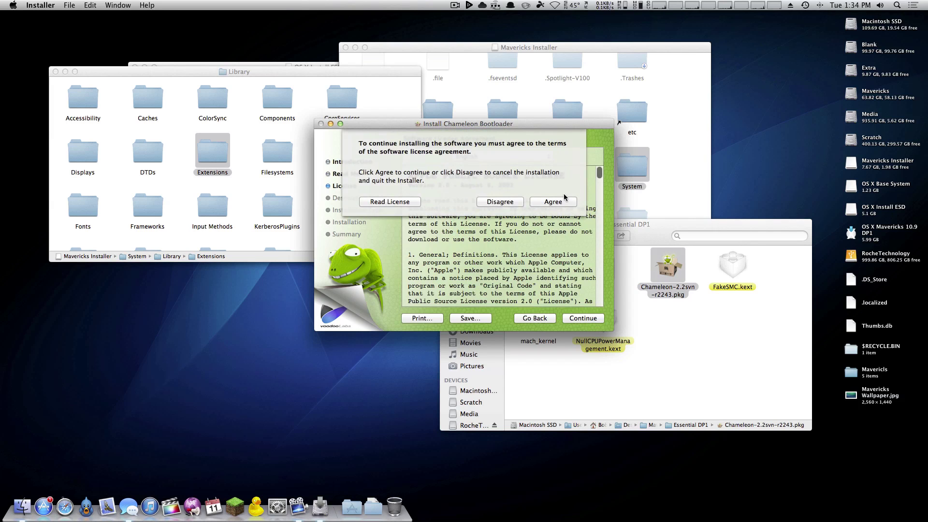
pyautogui.click(558, 172)
pyautogui.moveTo(532, 125); pyautogui.dragTo(494, 102)
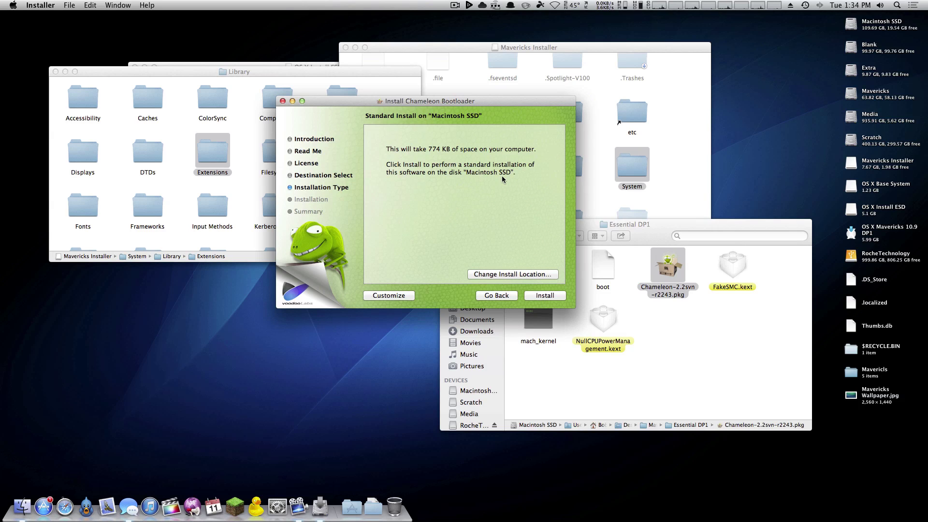
# Install Chameleon onto the Mavericks Installer disk, confirming with the administrator password.
pyautogui.click(521, 275)
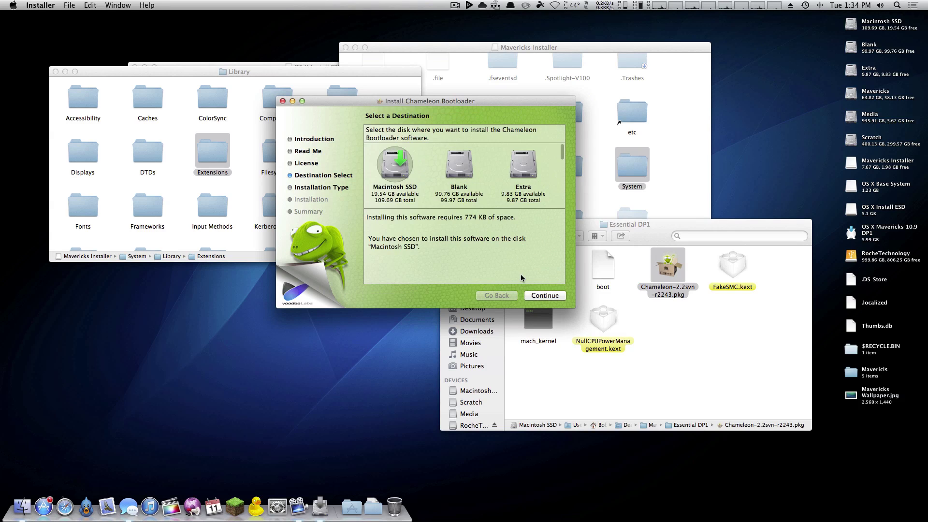
pyautogui.scroll(-3, 488, 186)
pyautogui.scroll(-2, 488, 186)
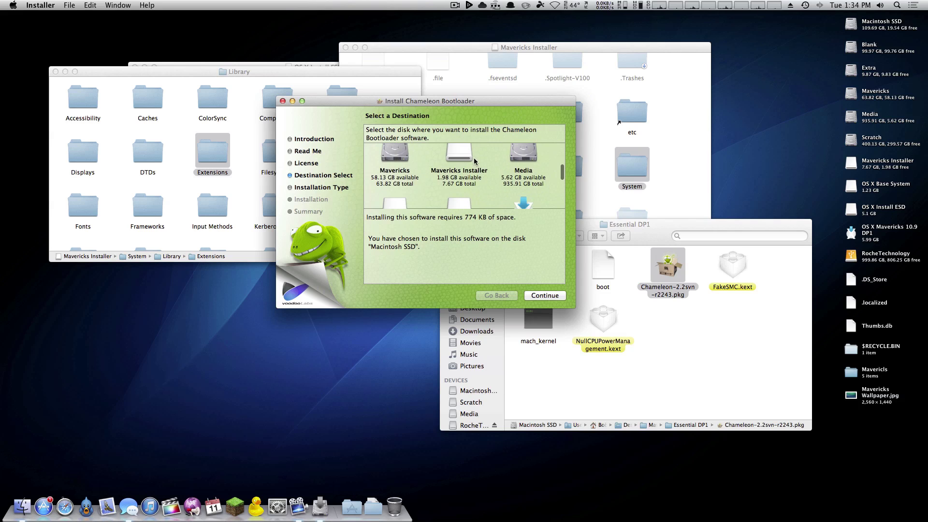
pyautogui.click(473, 165)
pyautogui.click(546, 295)
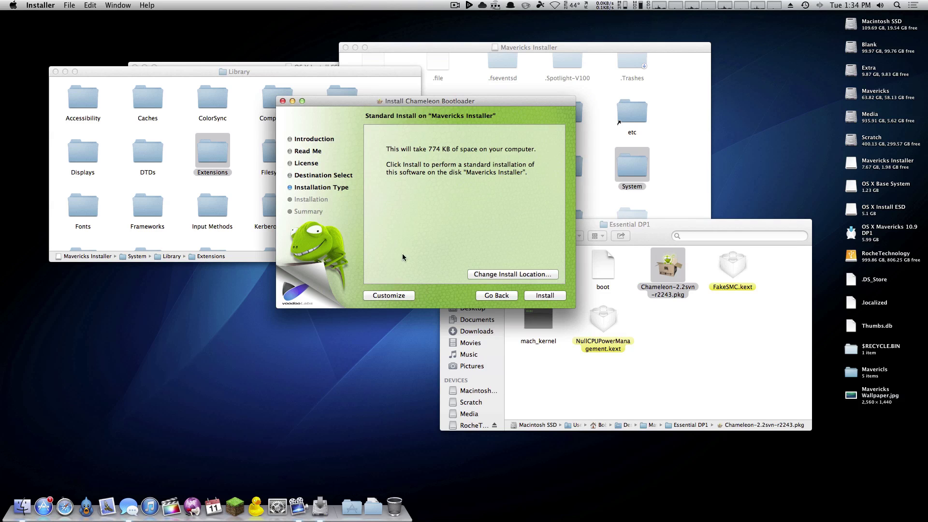
pyautogui.click(545, 296)
pyautogui.press('Return')
pyautogui.moveTo(463, 48); pyautogui.dragTo(632, 16)
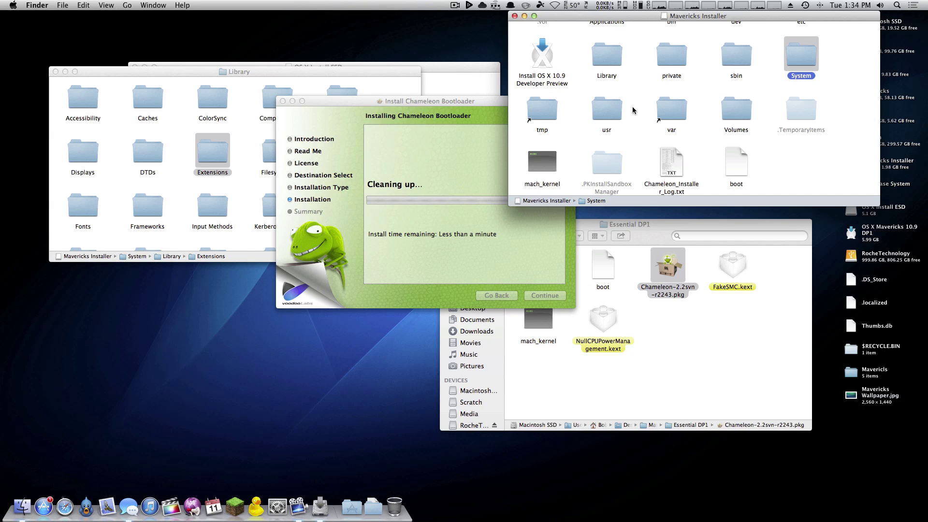
# Close the Chameleon installer and replace Mavericks Installer's boot file with the one from Essential DP1.
pyautogui.click(488, 102)
pyautogui.click(544, 295)
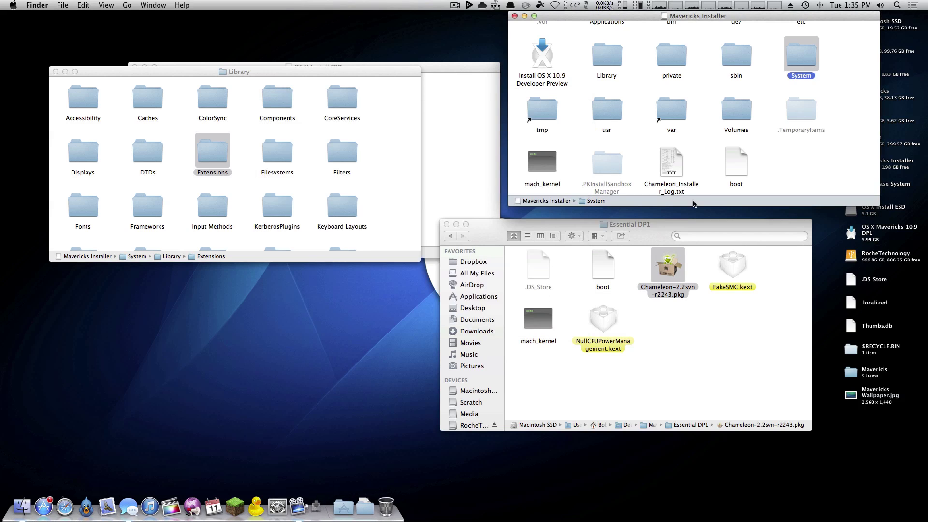
pyautogui.click(785, 182)
pyautogui.click(722, 166)
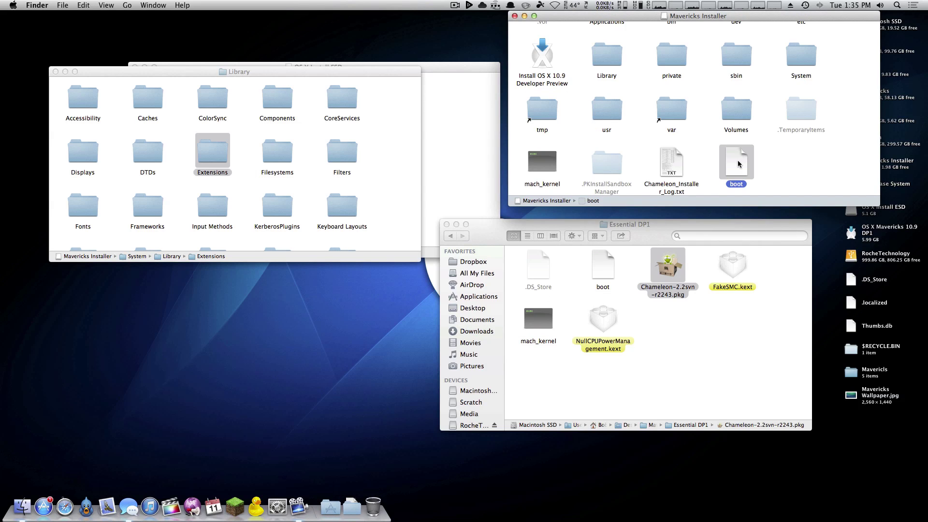
pyautogui.click(643, 289)
pyautogui.click(607, 268)
pyautogui.click(827, 163)
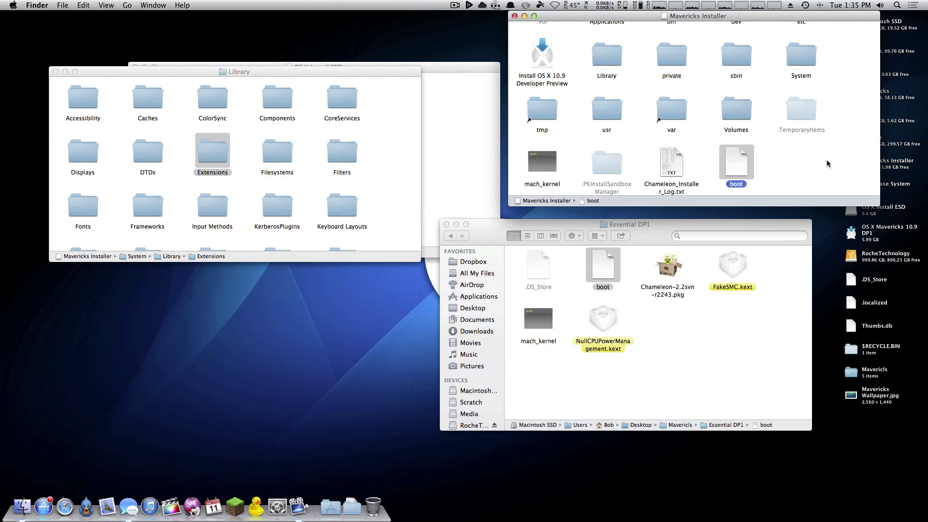
pyautogui.click(828, 163)
pyautogui.press('super+v')
pyautogui.click(763, 60)
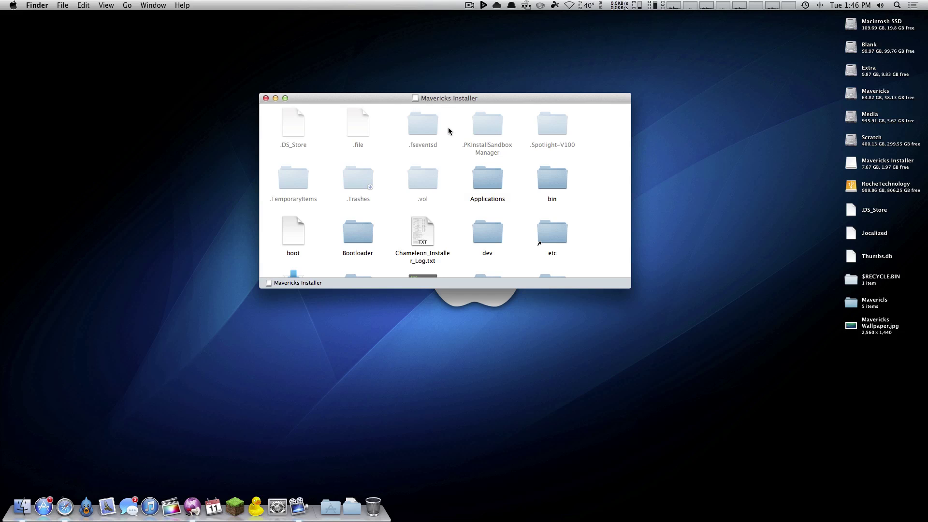
# Copy the Extra folder from Macintosh SSD onto Mavericks Installer, authenticating as administrator.
pyautogui.scroll(-5, 453, 135)
pyautogui.scroll(5, 454, 138)
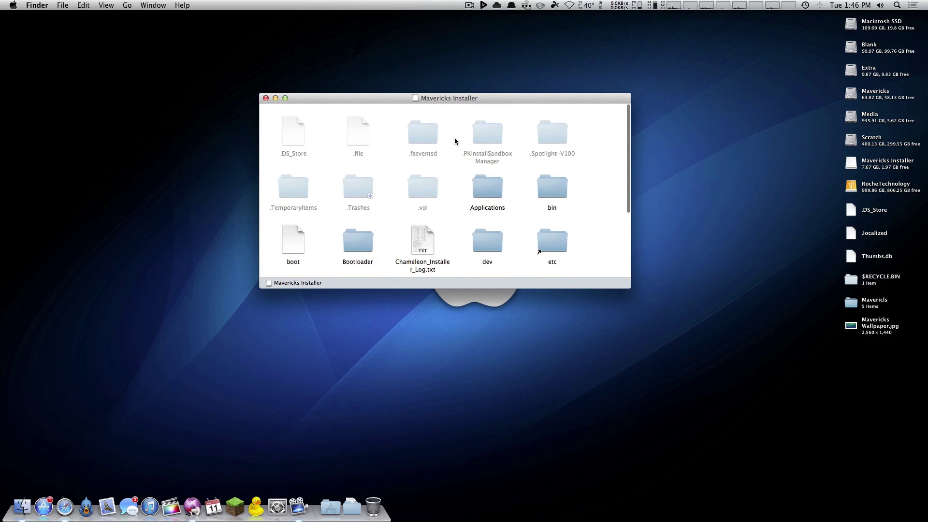
pyautogui.doubleClick(850, 24)
pyautogui.moveTo(494, 80); pyautogui.dragTo(564, 57)
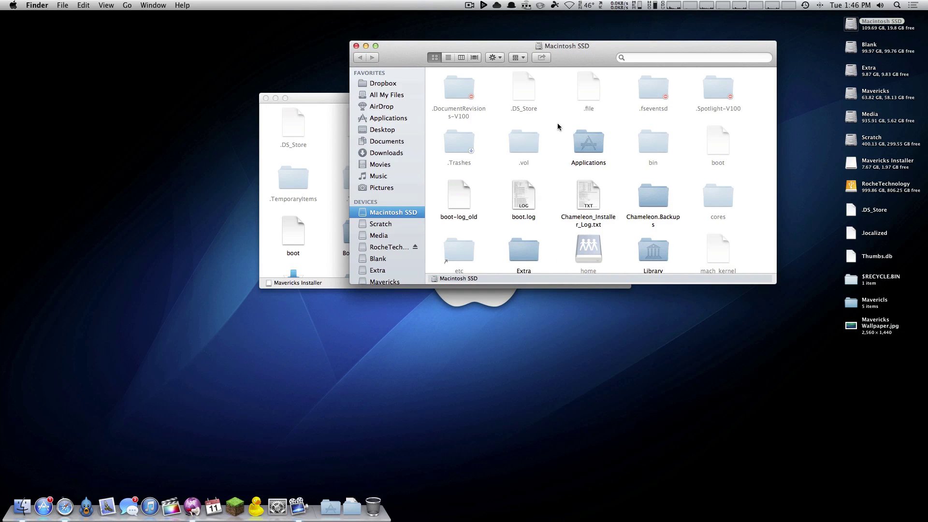
pyautogui.scroll(-3, 556, 141)
pyautogui.click(539, 175)
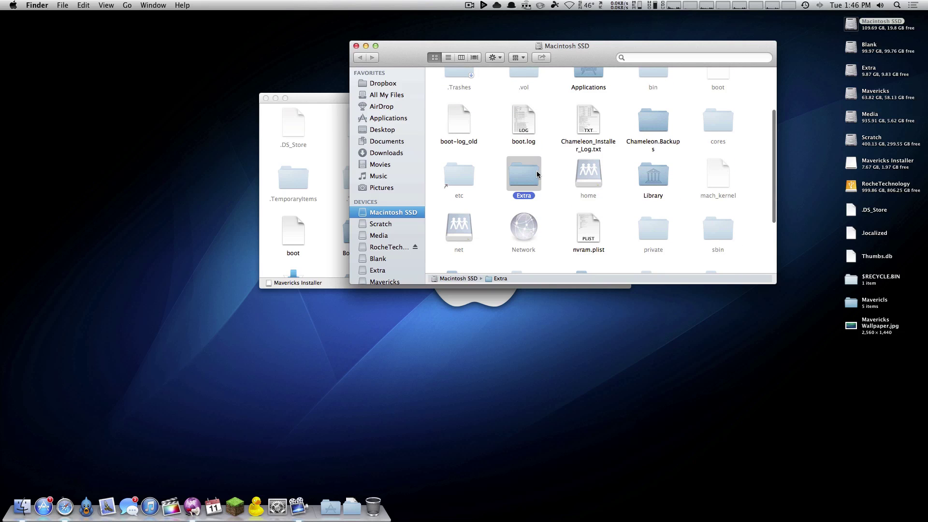
pyautogui.moveTo(539, 173); pyautogui.dragTo(331, 134)
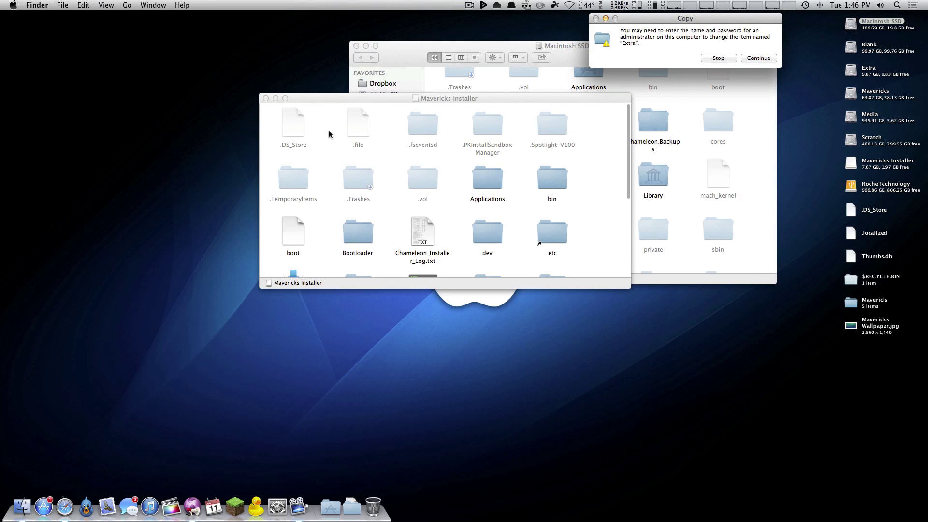
pyautogui.click(758, 58)
pyautogui.press('Return')
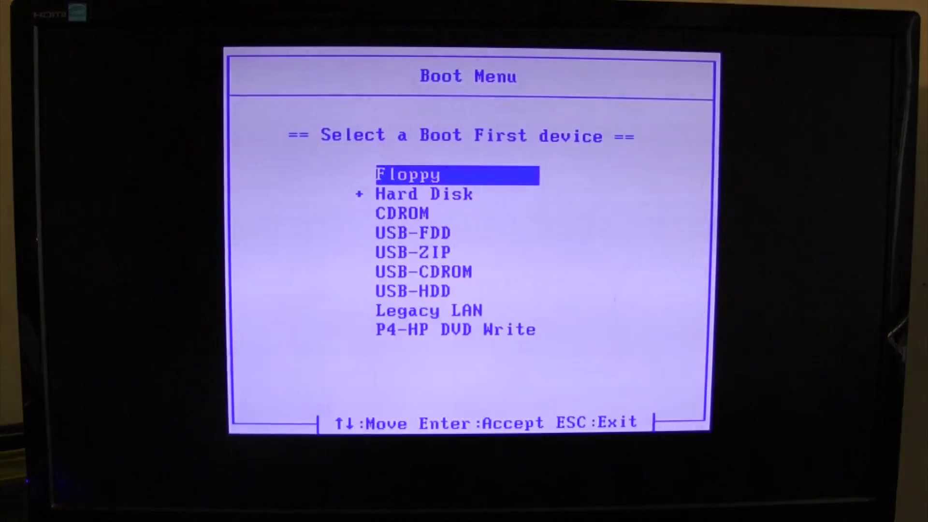
# Pick USB-HDD in the BIOS boot menu and boot from it.
pyautogui.press('Up')
pyautogui.press('Up')
pyautogui.press('Up')
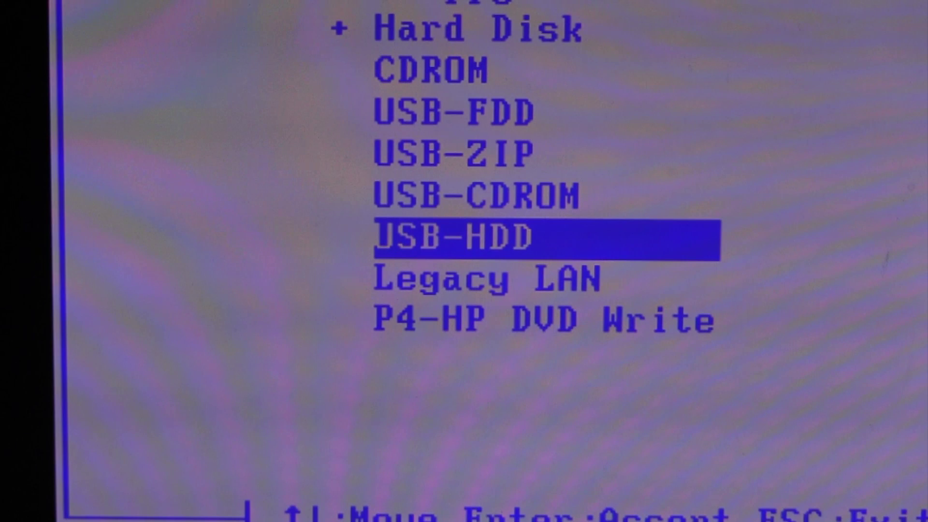
pyautogui.press('Return')
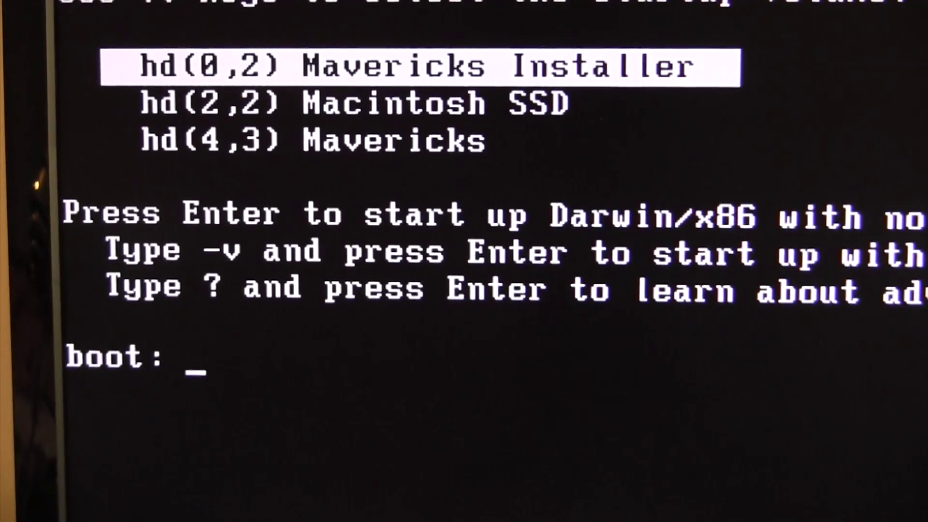
# Enter the boot flags -x -f -v for Mavericks Installer at the Chameleon boot: prompt.
pyautogui.write('-x -f')
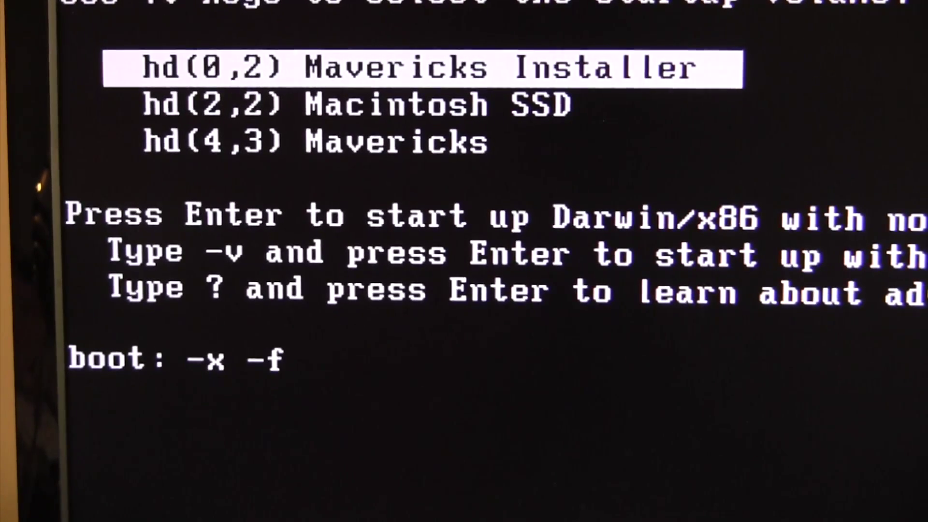
pyautogui.write(' -v')
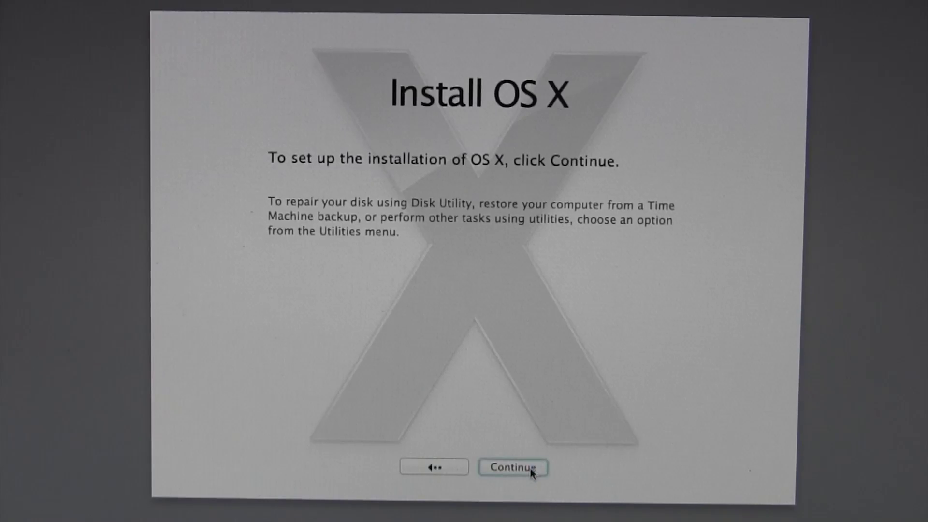
# Erase Mavericks as Mac OS Extended (Journaled) in Disk Utility, install OS X on it, and restart.
pyautogui.click(513, 467)
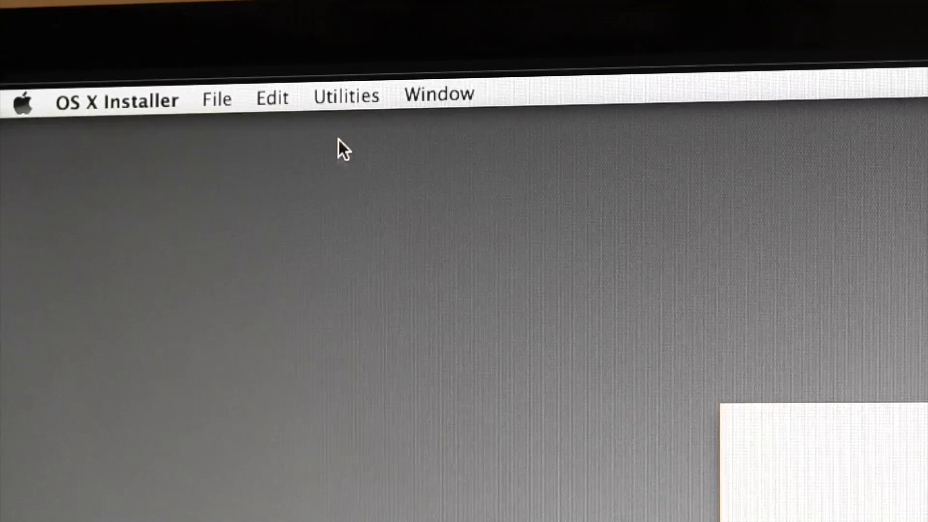
pyautogui.click(346, 96)
pyautogui.click(376, 203)
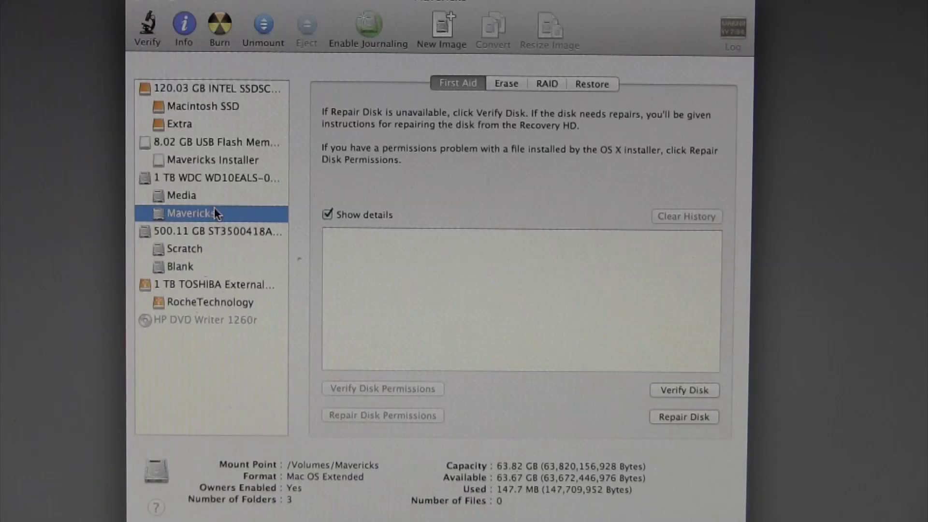
pyautogui.click(502, 84)
pyautogui.click(584, 251)
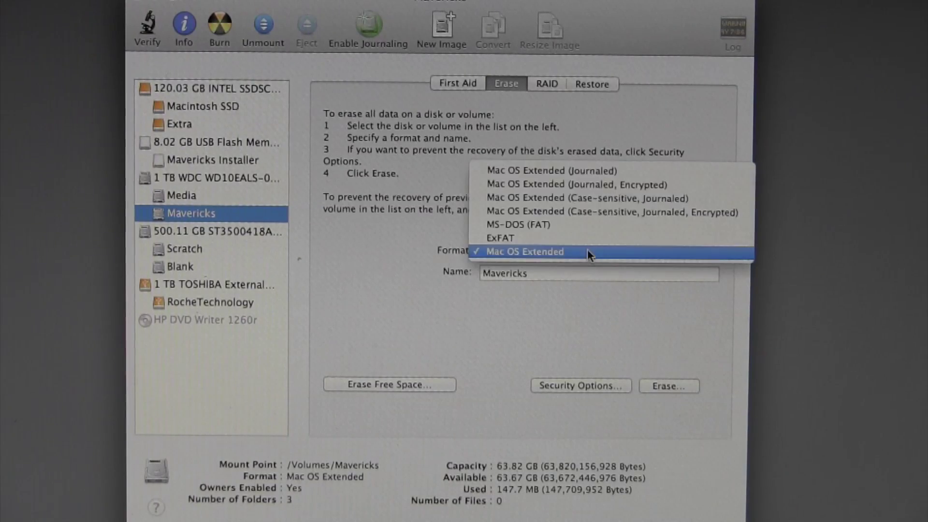
pyautogui.click(566, 171)
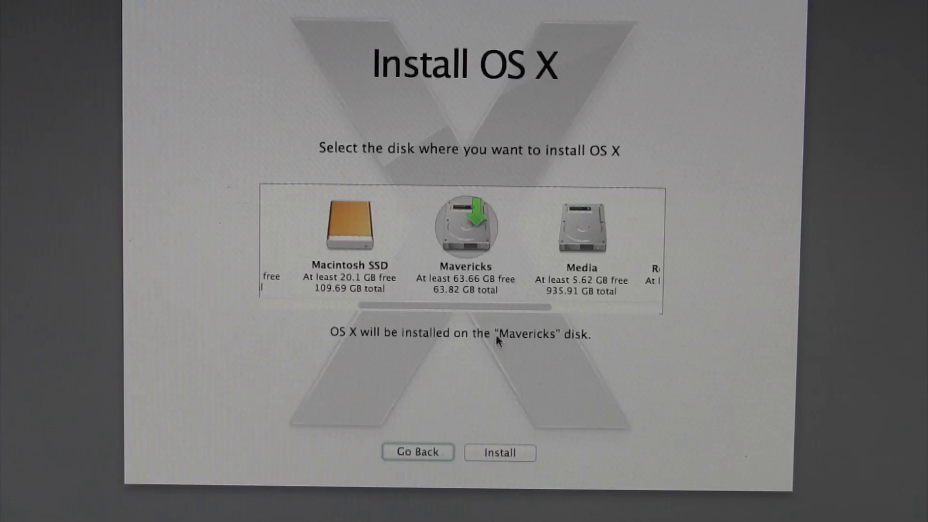
pyautogui.click(506, 451)
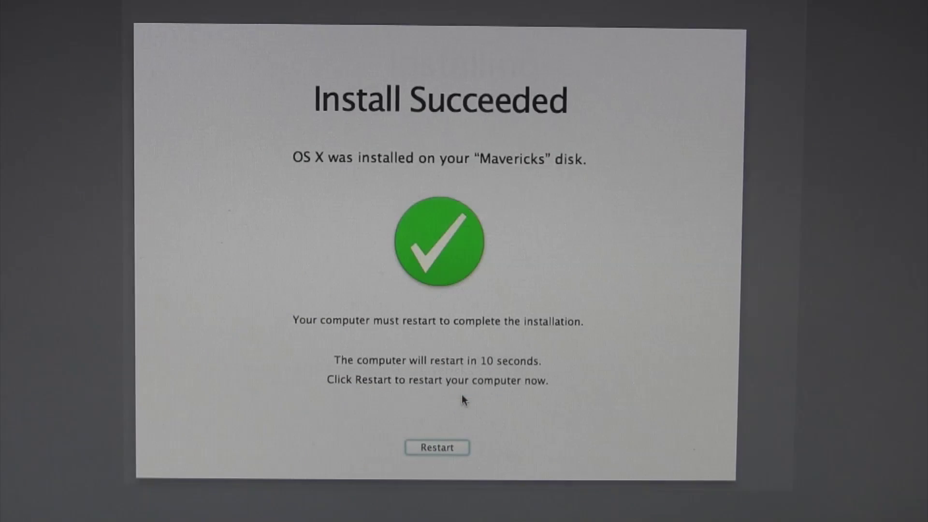
pyautogui.click(451, 441)
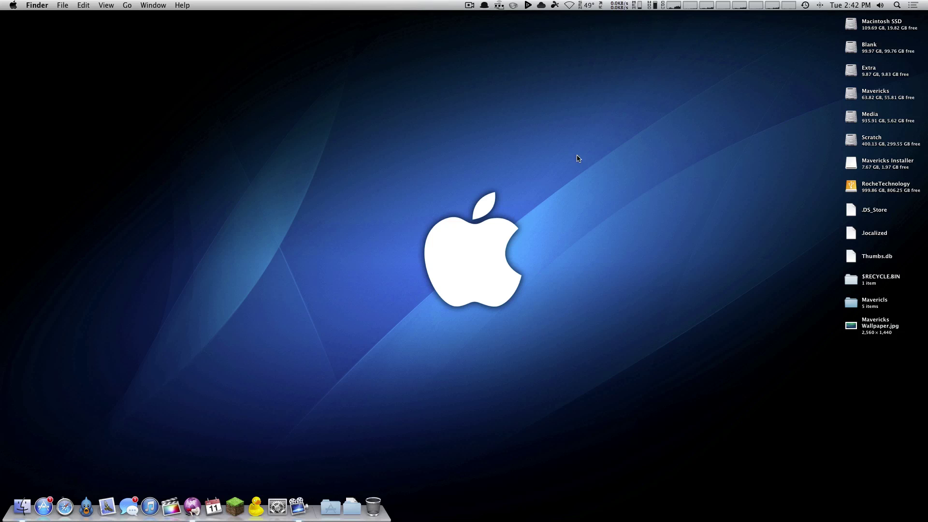
# Select FakeSMC.kext and NullCPUPowerManagement.kext in Mavericks Installer's System > Library > Extensions folder.
pyautogui.doubleClick(855, 92)
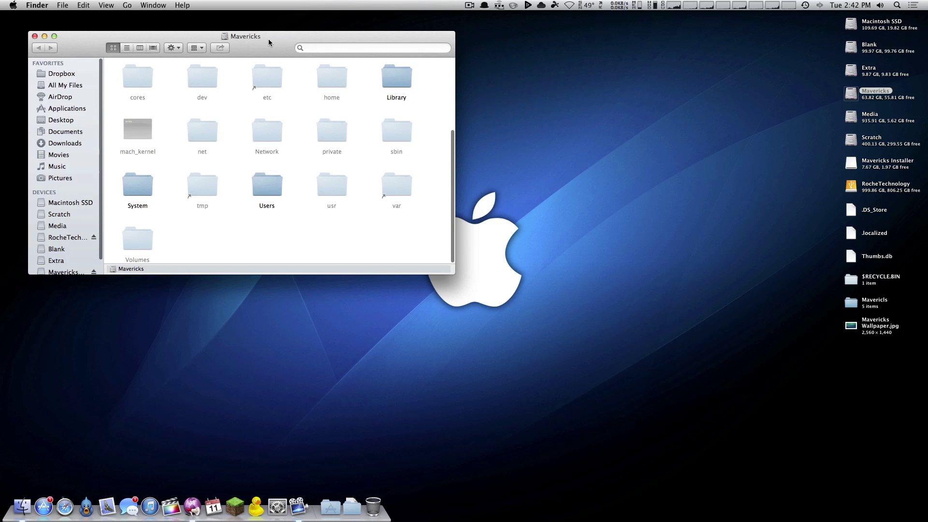
pyautogui.moveTo(269, 39); pyautogui.dragTo(317, 44)
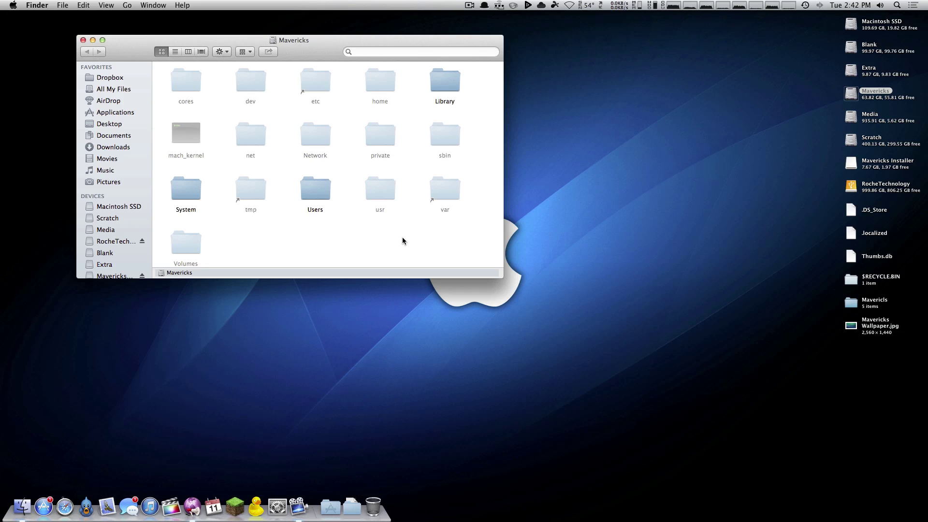
pyautogui.doubleClick(847, 164)
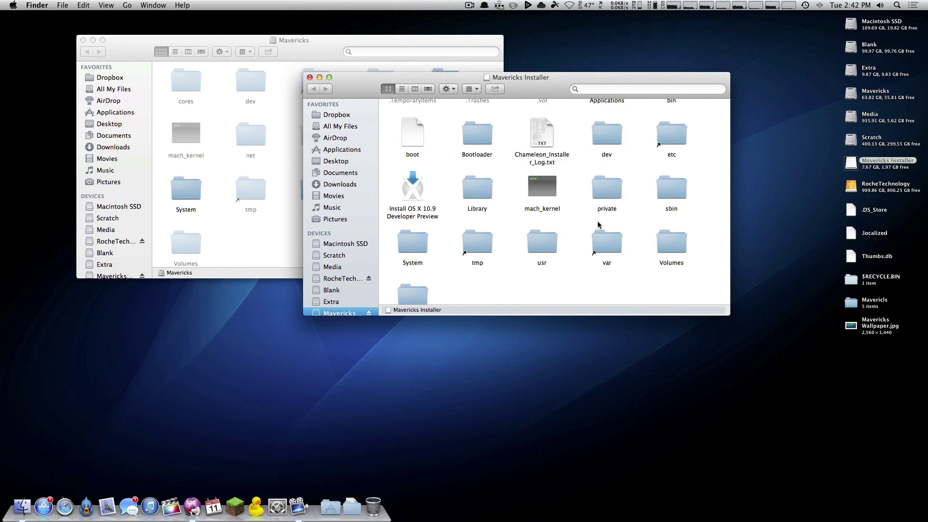
pyautogui.doubleClick(413, 244)
pyautogui.doubleClick(476, 122)
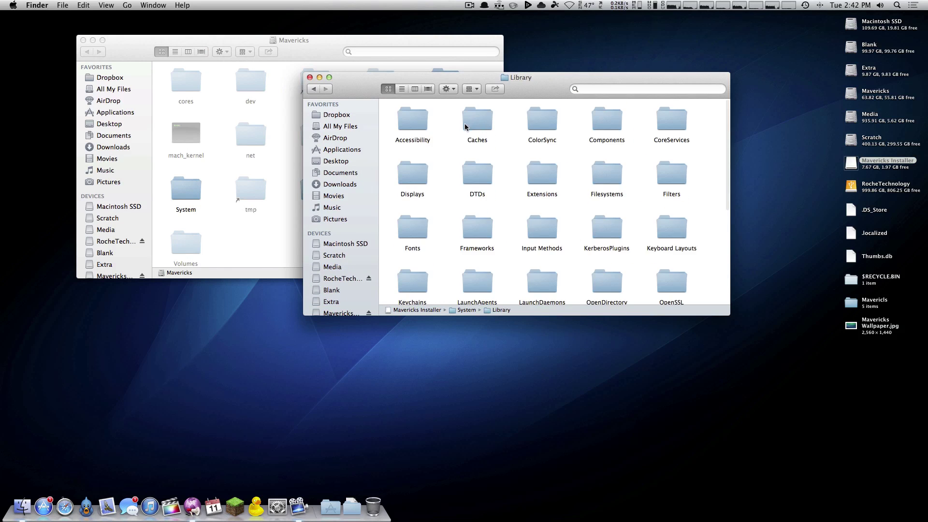
pyautogui.doubleClick(533, 172)
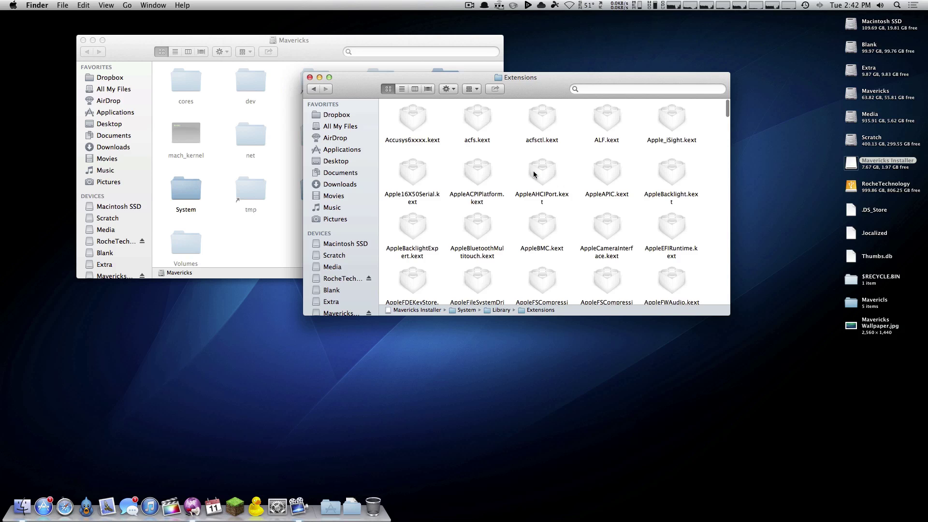
pyautogui.press('f')
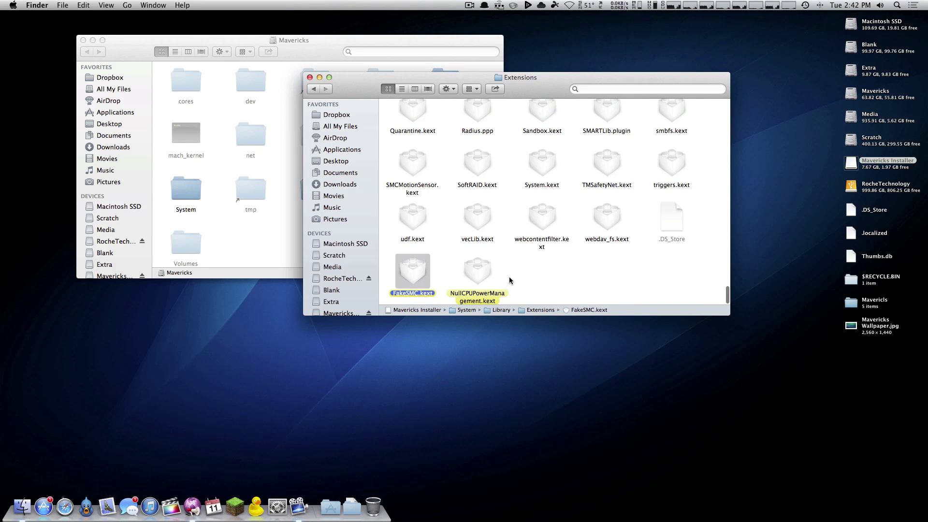
pyautogui.moveTo(509, 277); pyautogui.dragTo(398, 272)
# Browse to System > Library > Extensions on the Mavericks volume, then close that window.
pyautogui.click(297, 257)
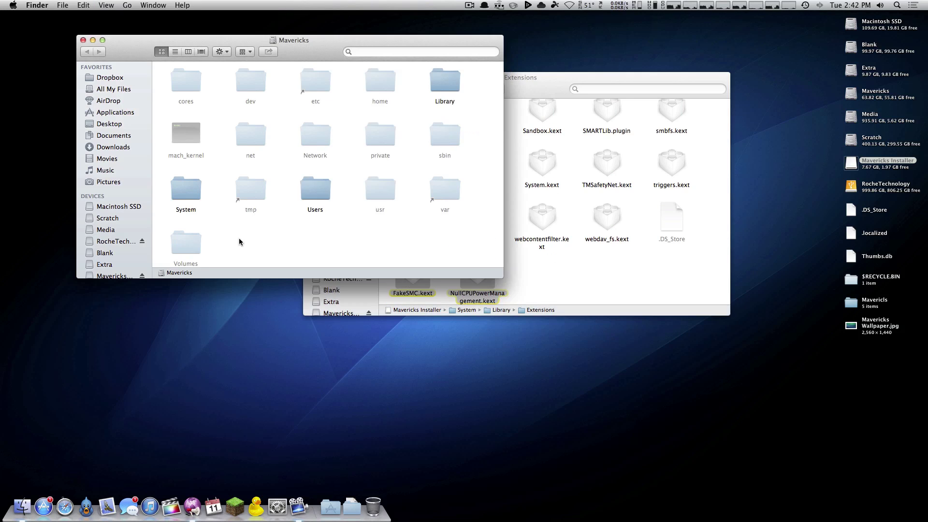
pyautogui.doubleClick(194, 190)
pyautogui.doubleClick(250, 82)
pyautogui.press('e')
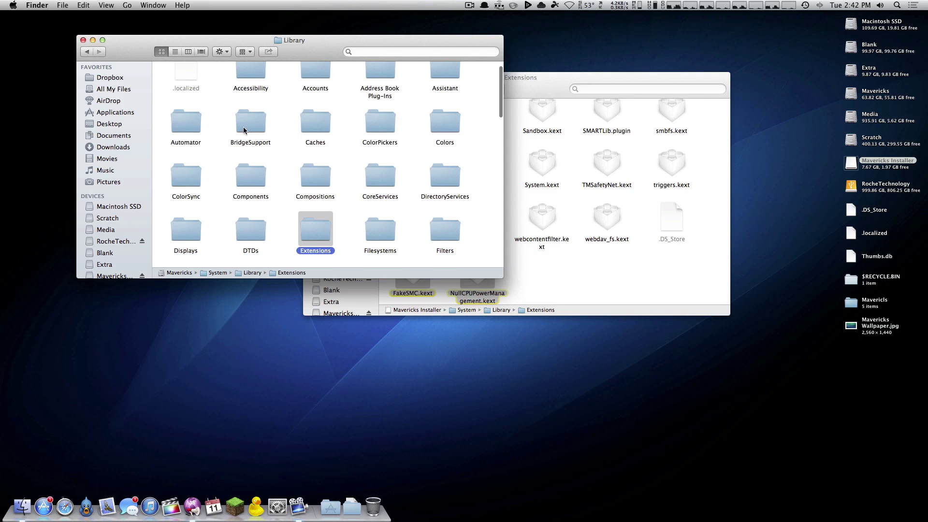
pyautogui.doubleClick(317, 234)
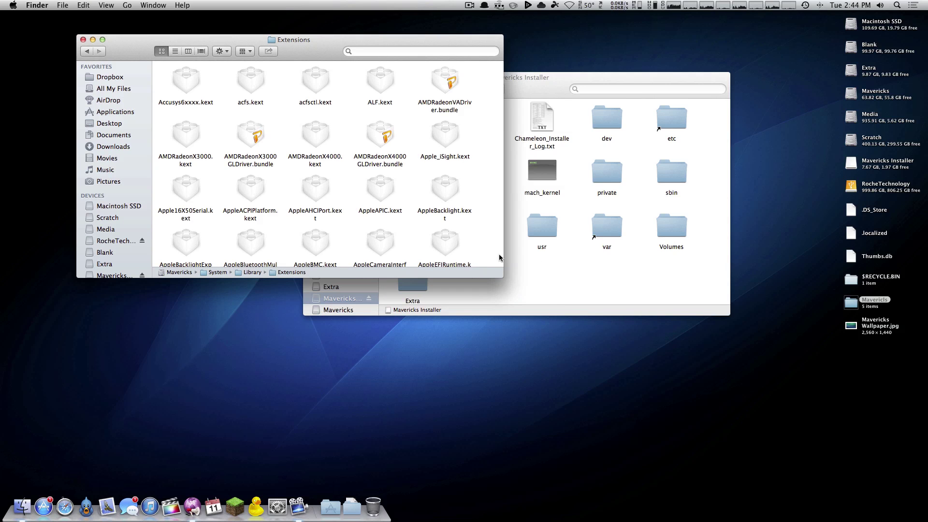
pyautogui.click(83, 41)
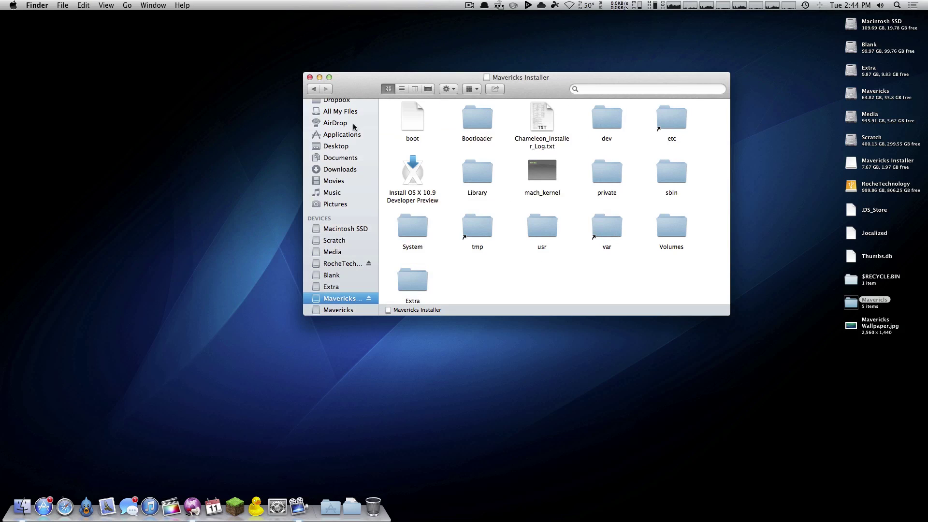
# Launch the Chameleon installer package from Mavericls > Essential DP1.
pyautogui.click(310, 78)
pyautogui.click(852, 303)
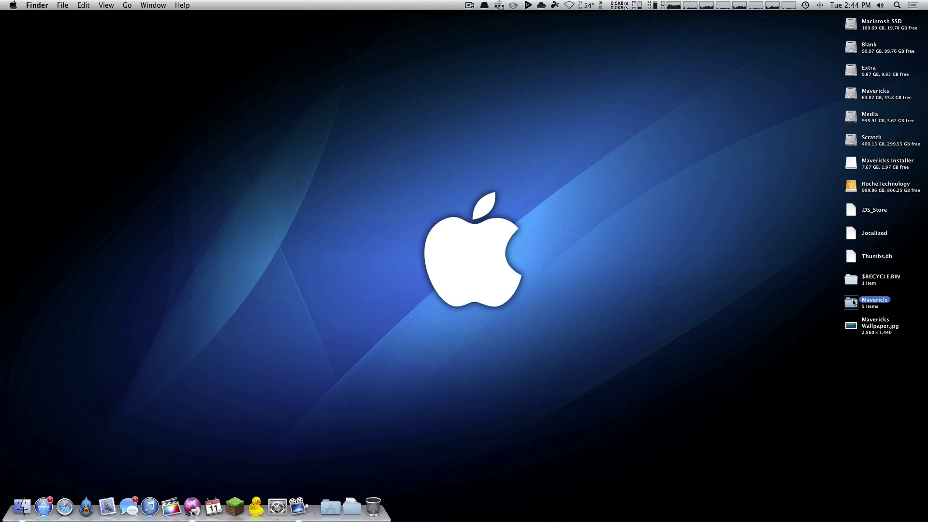
pyautogui.doubleClick(853, 302)
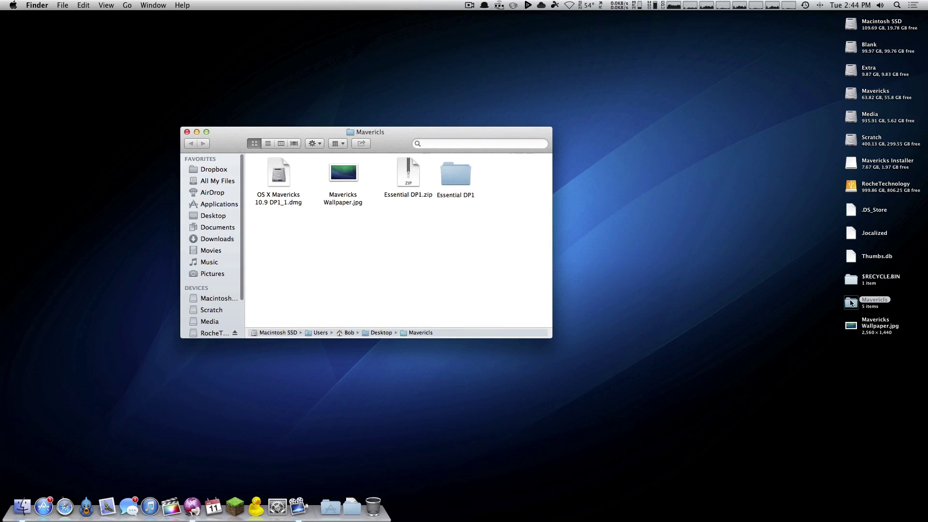
pyautogui.doubleClick(446, 192)
pyautogui.click(431, 153)
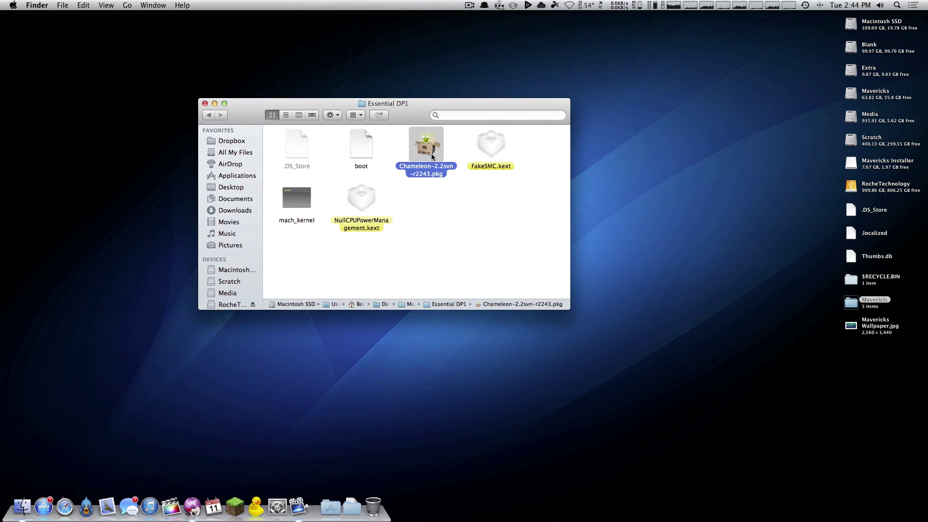
pyautogui.doubleClick(431, 153)
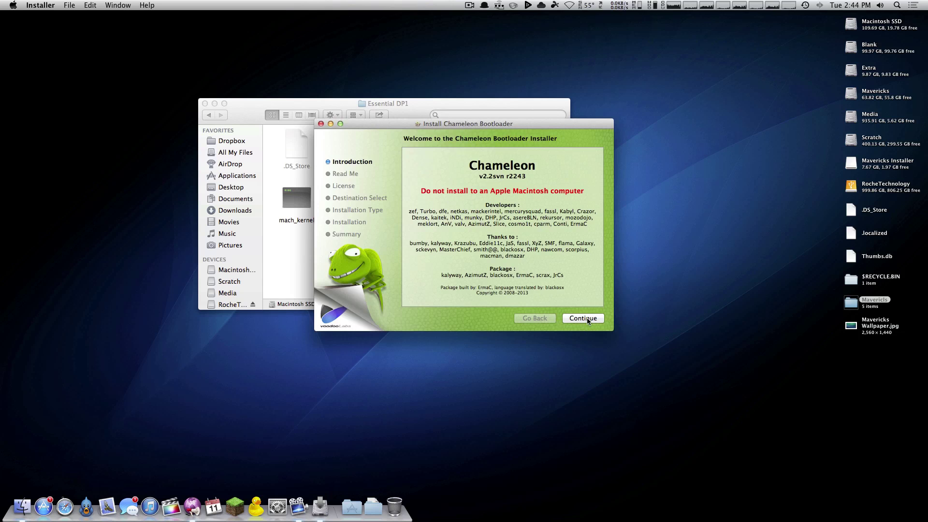
# Accept the Chameleon licence and choose the Mavericks disk as the install destination.
pyautogui.click(587, 319)
pyautogui.click(585, 318)
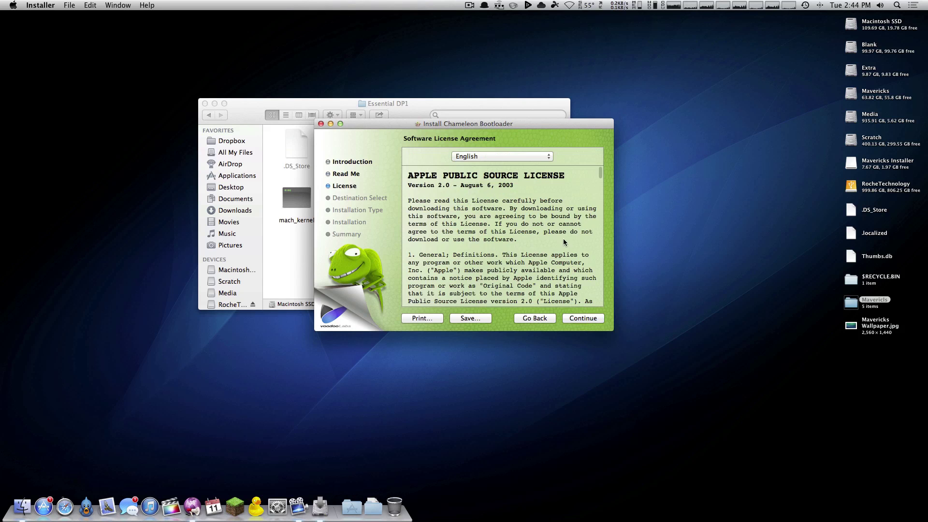
pyautogui.click(583, 317)
pyautogui.click(553, 206)
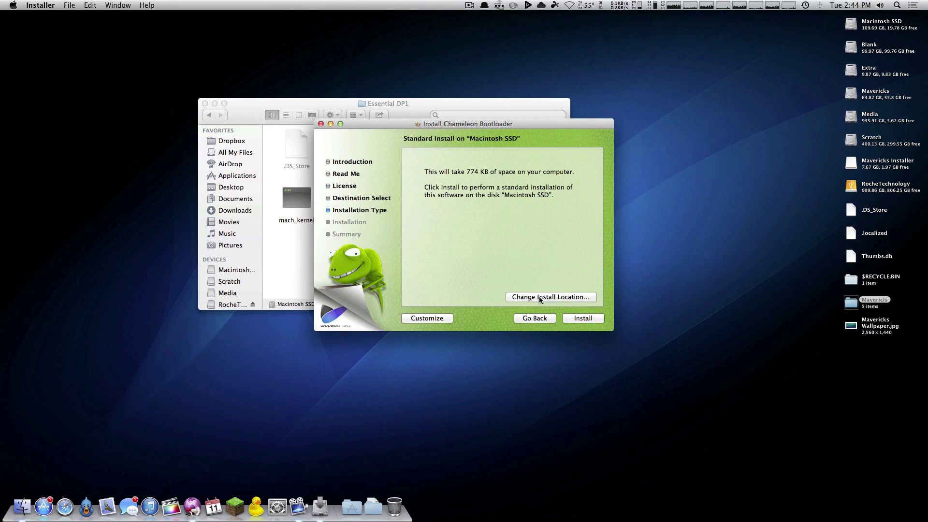
pyautogui.click(550, 297)
pyautogui.scroll(-3, 520, 201)
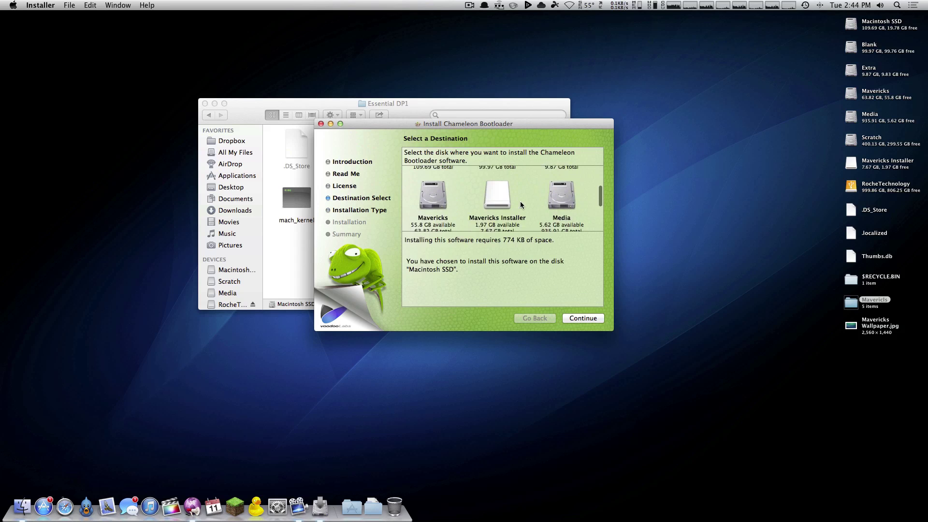
pyautogui.click(440, 193)
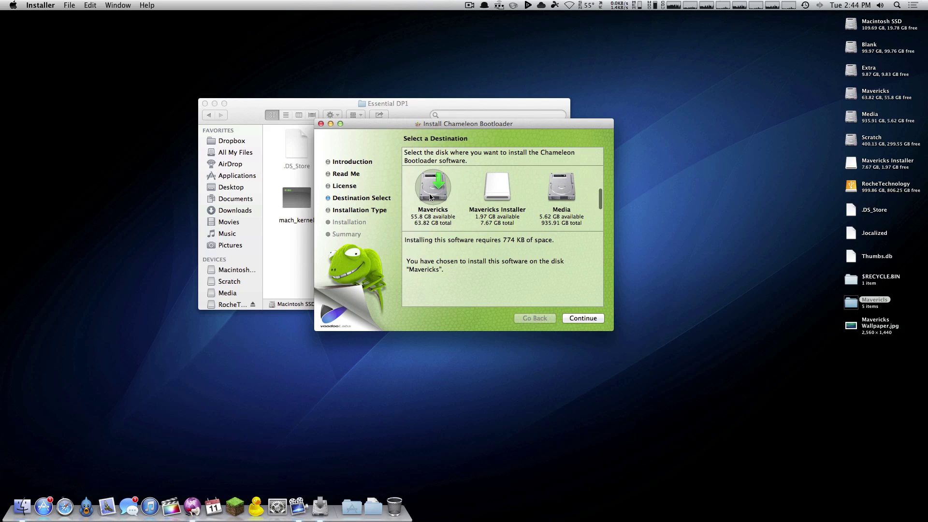
pyautogui.click(575, 317)
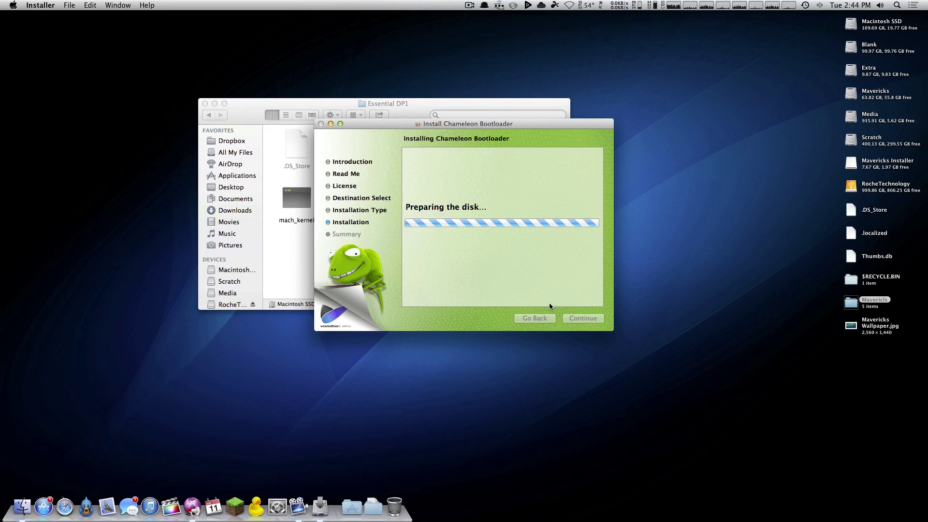
# Close the finished installer and paste the Essential DP1 items into Mavericks, replacing existing copies.
pyautogui.click(413, 113)
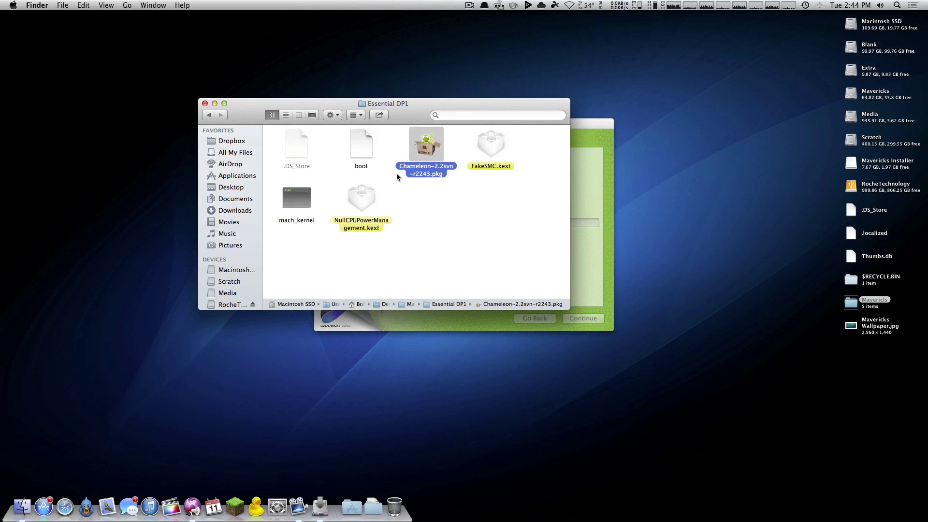
pyautogui.click(369, 160)
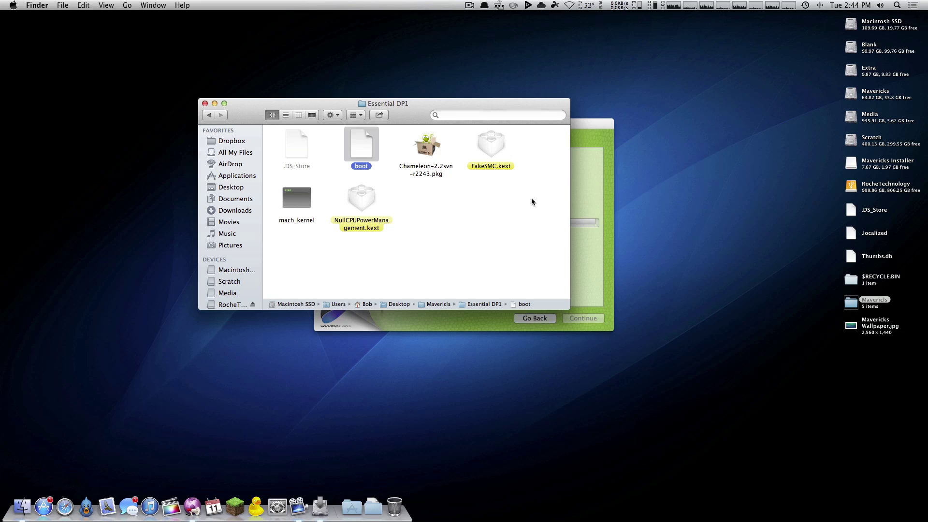
pyautogui.click(583, 318)
pyautogui.scroll(-3, 210, 260)
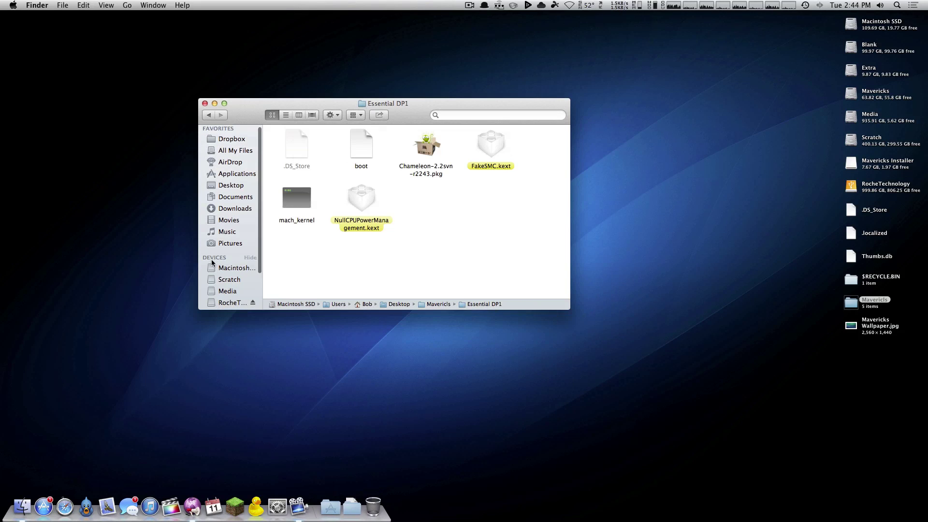
pyautogui.click(234, 293)
pyautogui.click(234, 304)
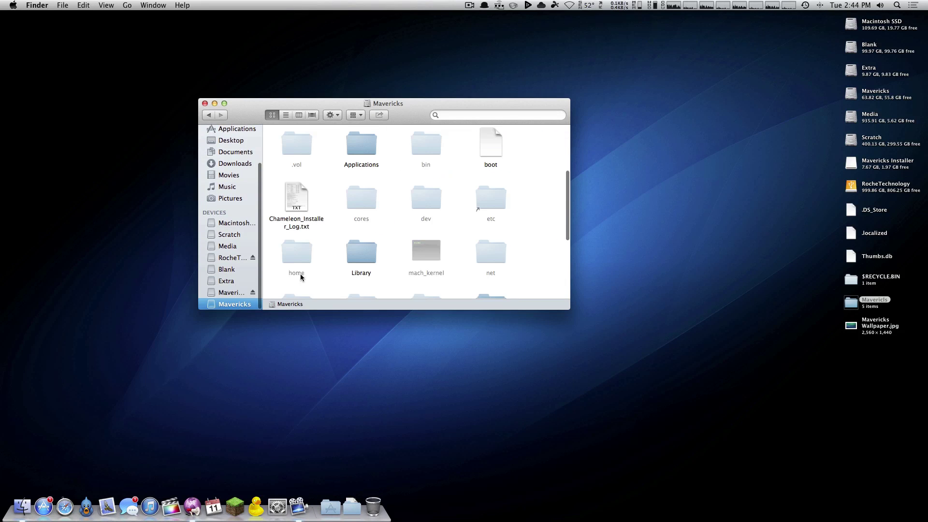
pyautogui.press('super+v')
pyautogui.click(757, 58)
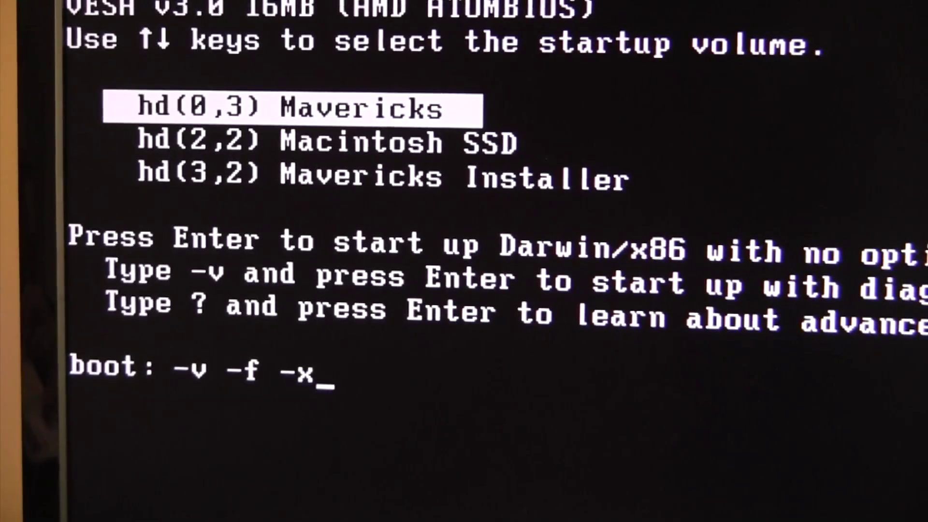
# Boot the hd(0,3) Mavericks volume from Chameleon with the -v -f -x flags.
pyautogui.press('Return')
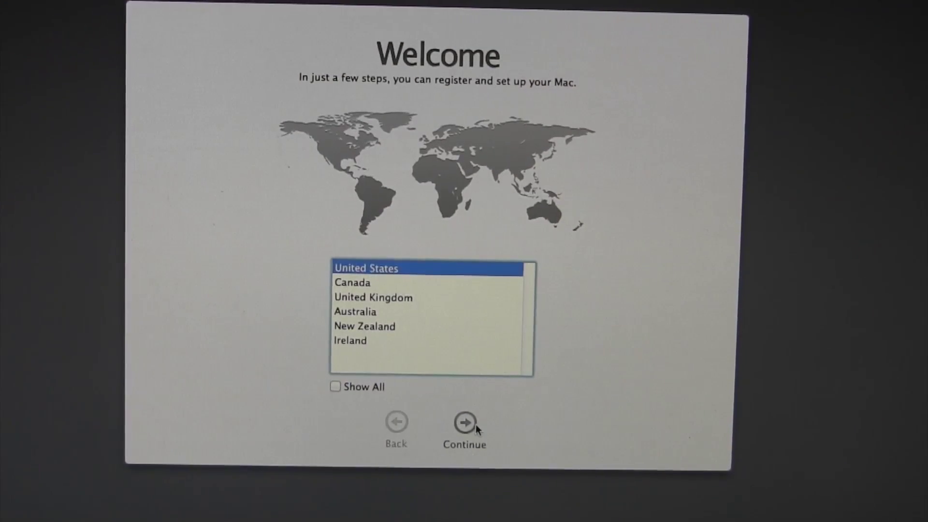
# Finish Setup Assistant with United States selected and check the OS X version in About This Mac.
pyautogui.click(477, 422)
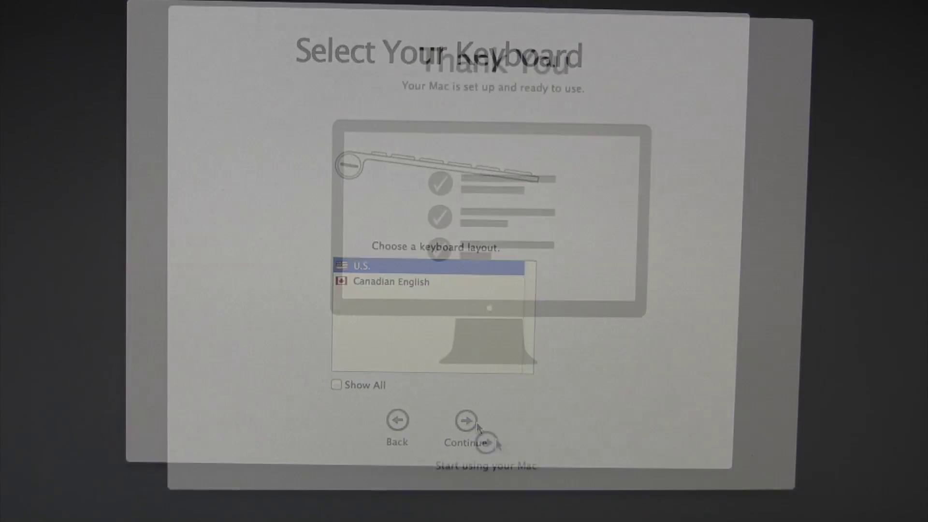
pyautogui.click(486, 441)
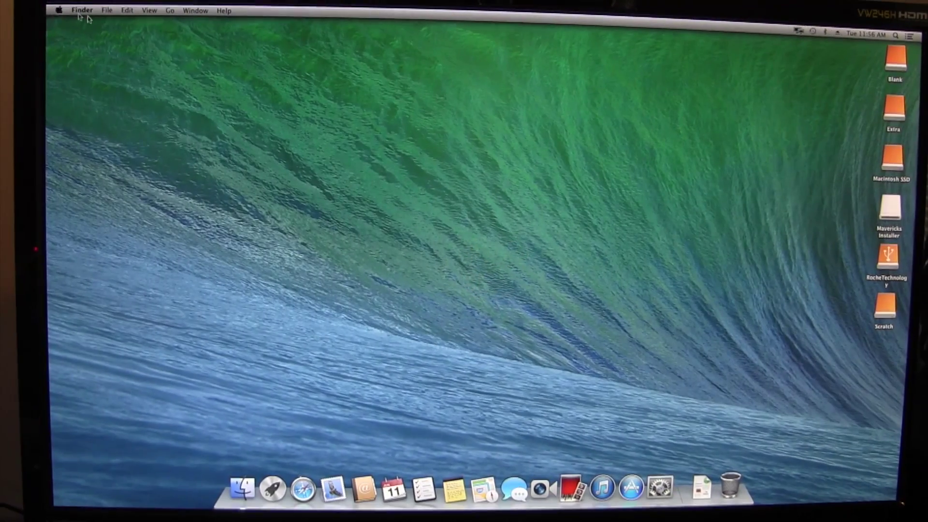
pyautogui.click(56, 7)
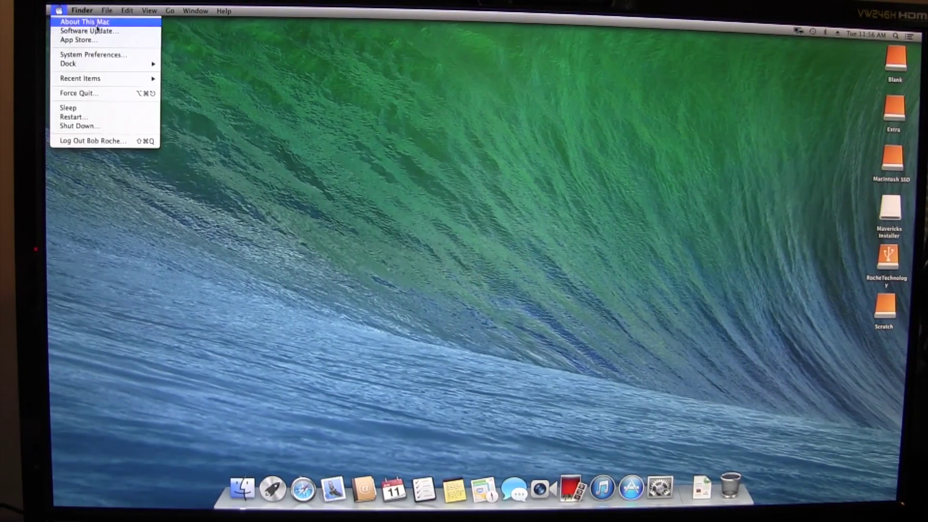
pyautogui.click(87, 19)
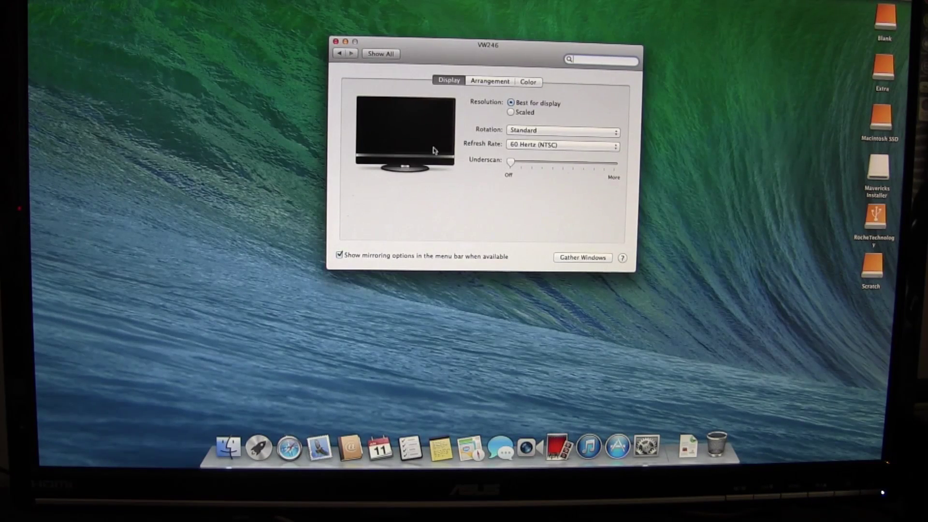
# Show the side-by-side arrangement of the two displays and move the Displays window to the other monitor.
pyautogui.click(481, 82)
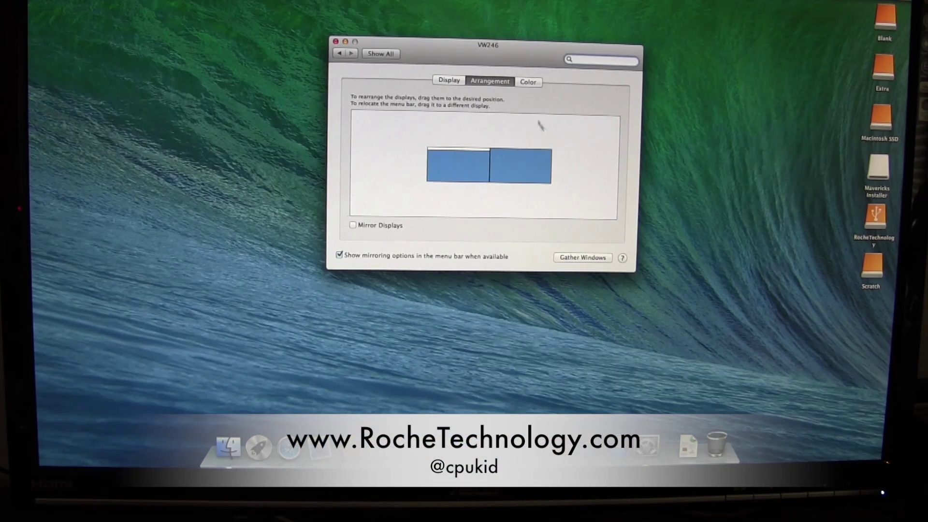
pyautogui.moveTo(509, 68); pyautogui.dragTo(2, 96)
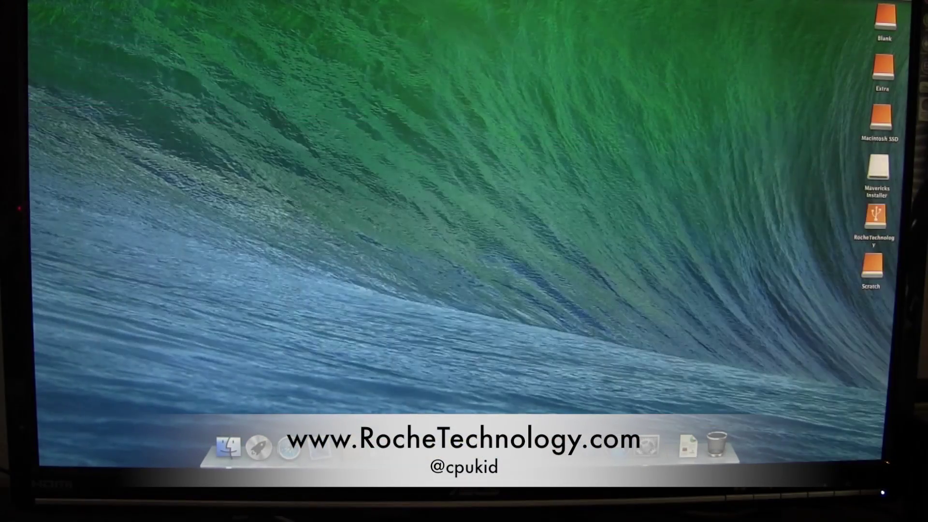